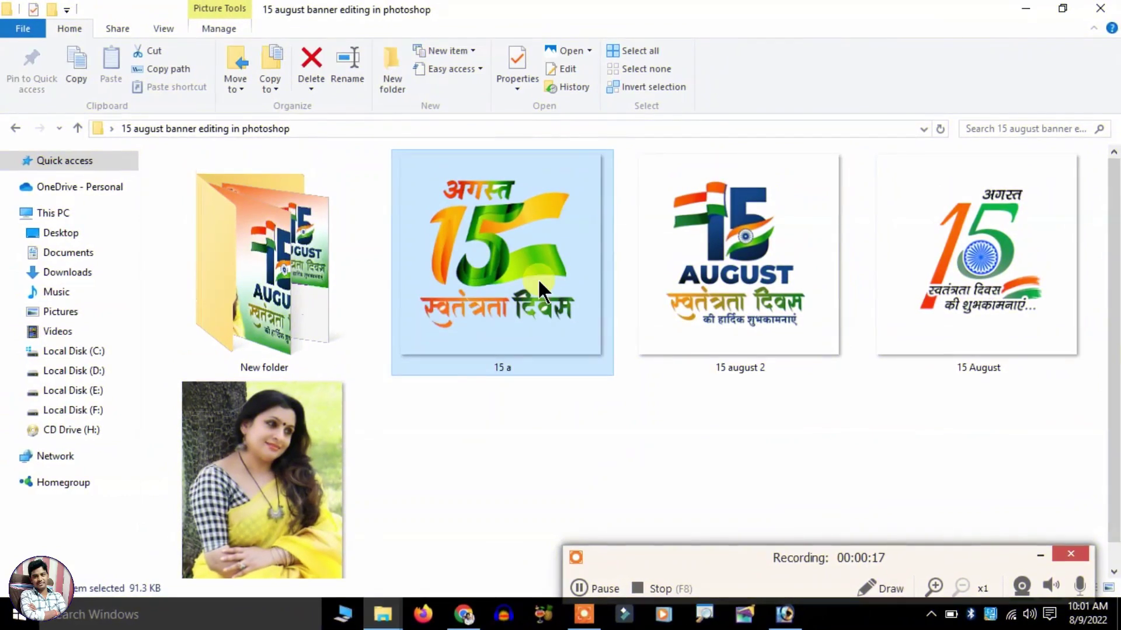
- Look over the 15 August logo images and the woman's portrait photo in the banner folder
{"action": "left_click", "coordinate": [747, 261]}
{"action": "left_click", "coordinate": [934, 295]}
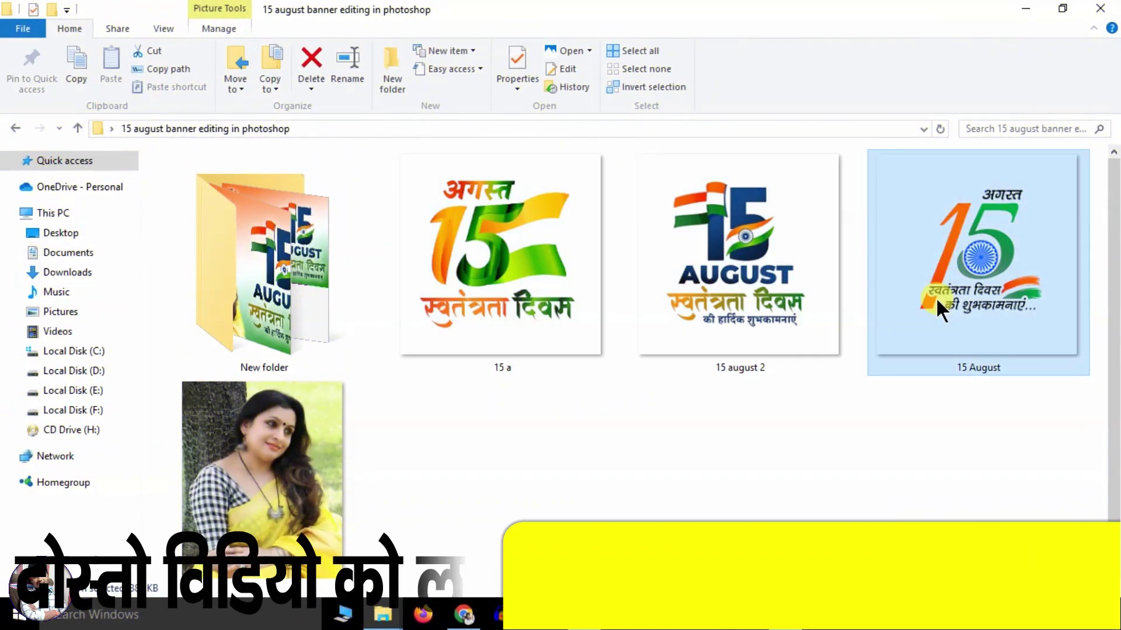
{"action": "scroll", "coordinate": [928, 280], "scroll_direction": "down", "scroll_amount": 1}
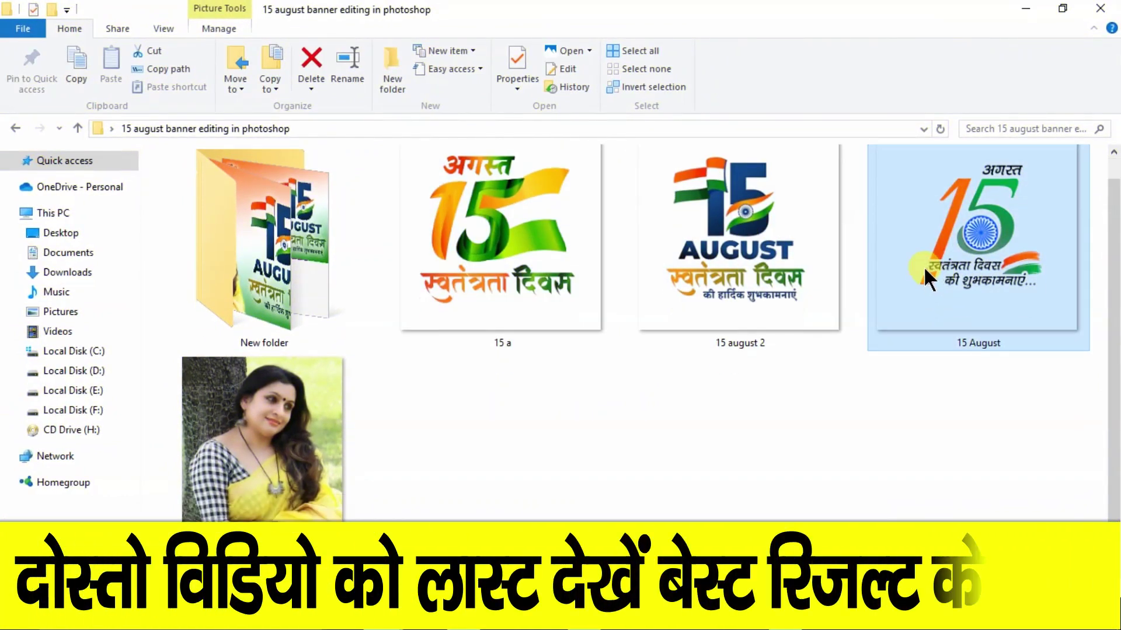
{"action": "mouse_move", "coordinate": [979, 257]}
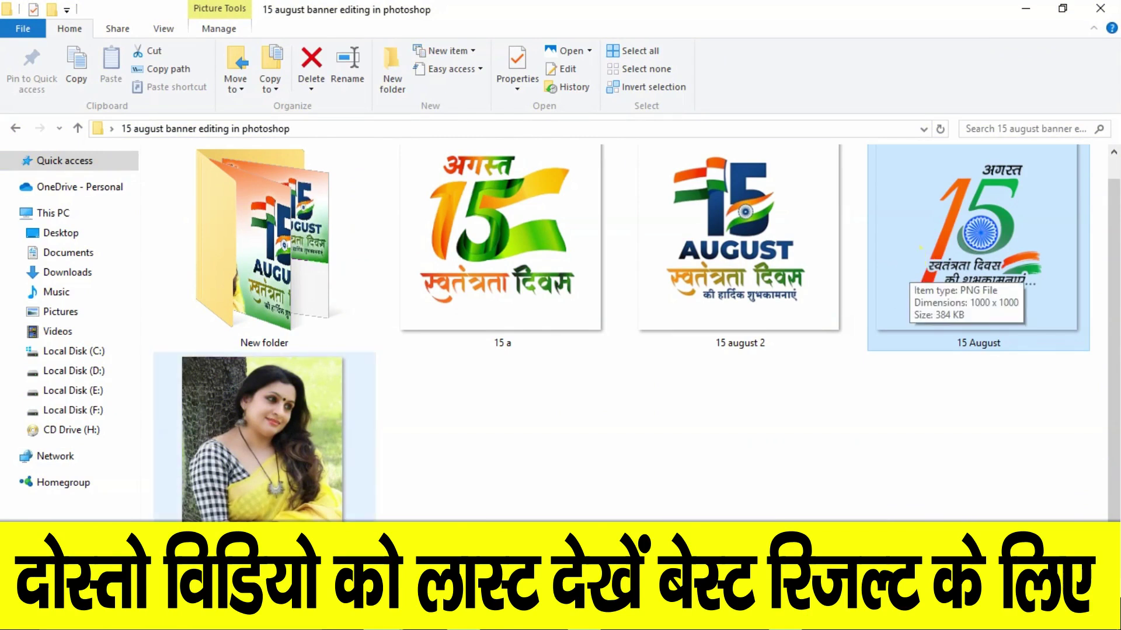
{"action": "left_click", "coordinate": [255, 370]}
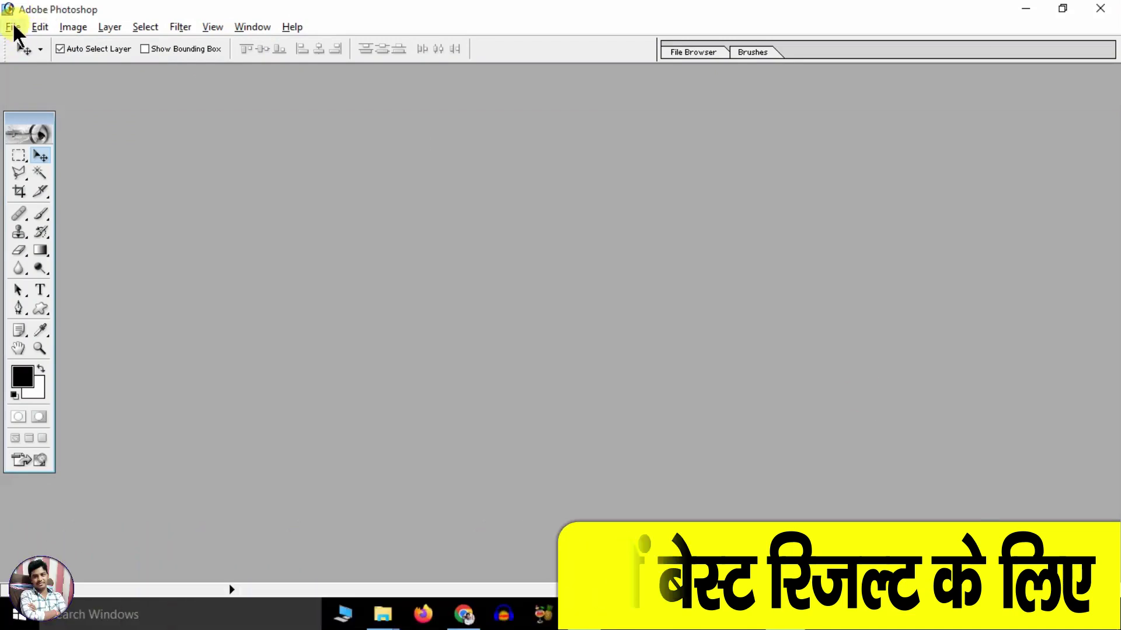
- Create an 8 × 5 inch white document at 100 pixels per inch
{"action": "left_click", "coordinate": [14, 30]}
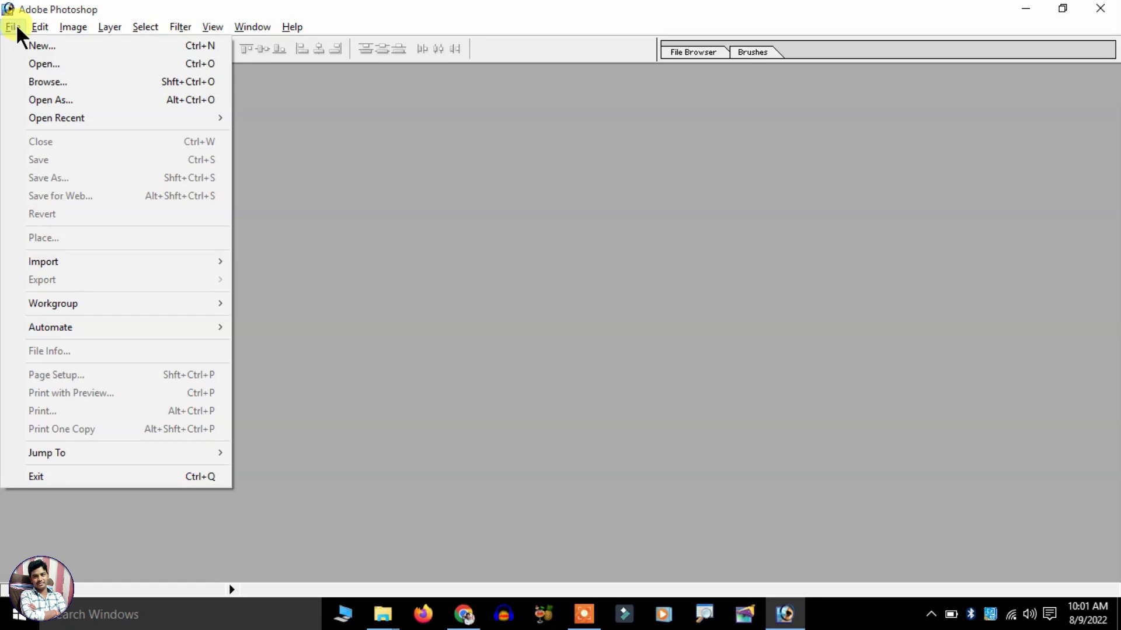
{"action": "left_click", "coordinate": [106, 54]}
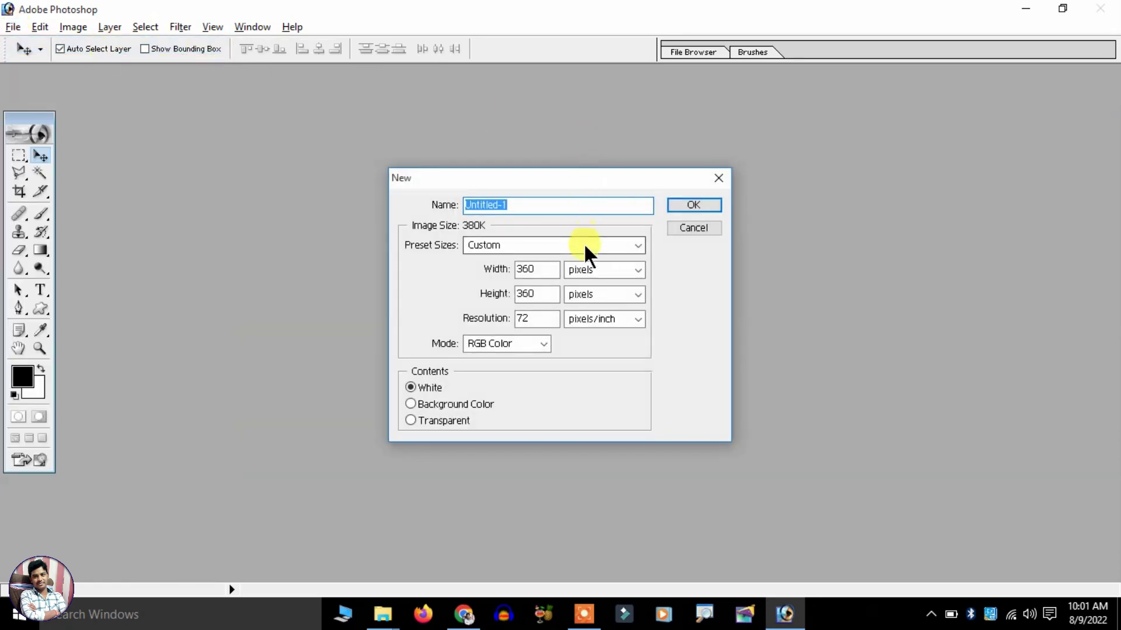
{"action": "left_click", "coordinate": [554, 245]}
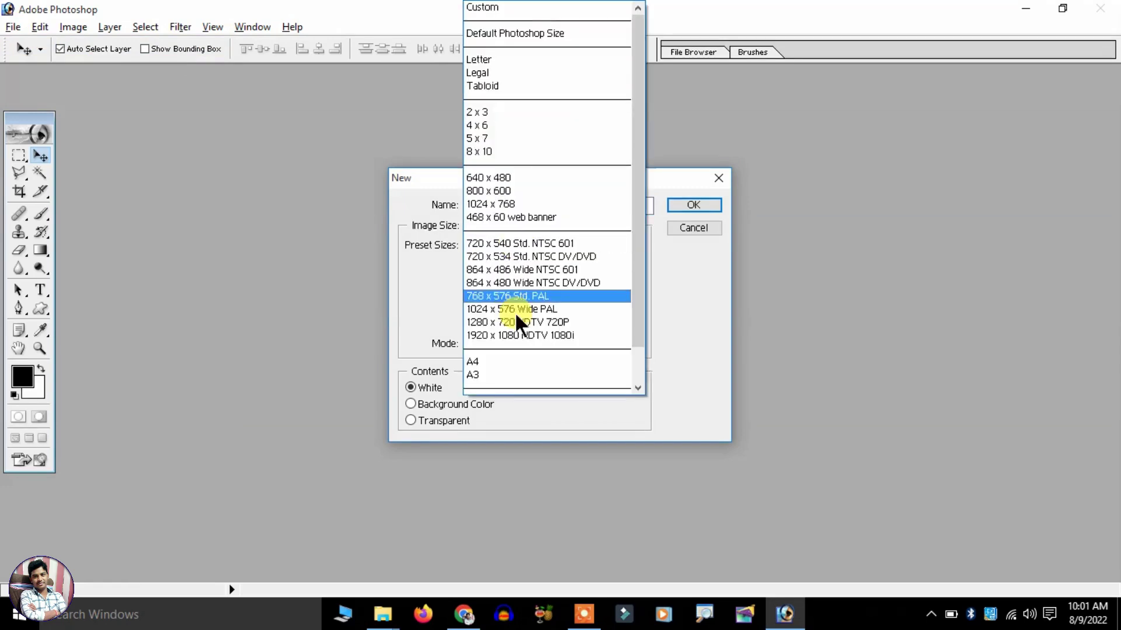
{"action": "left_click", "coordinate": [688, 309]}
{"action": "left_click", "coordinate": [578, 271]}
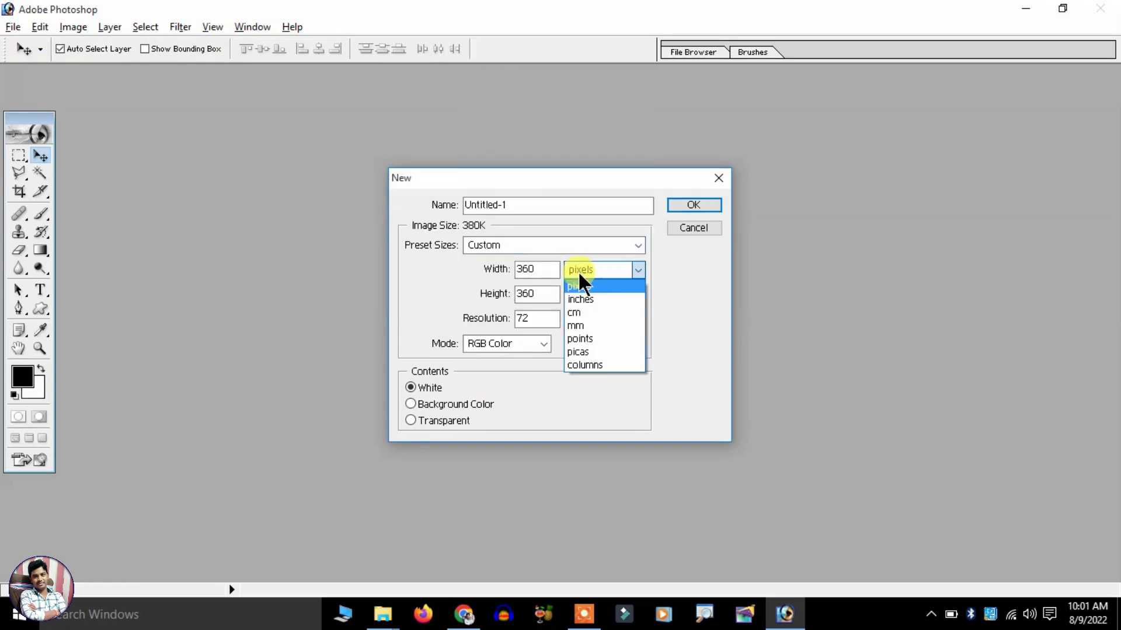
{"action": "left_click", "coordinate": [582, 299]}
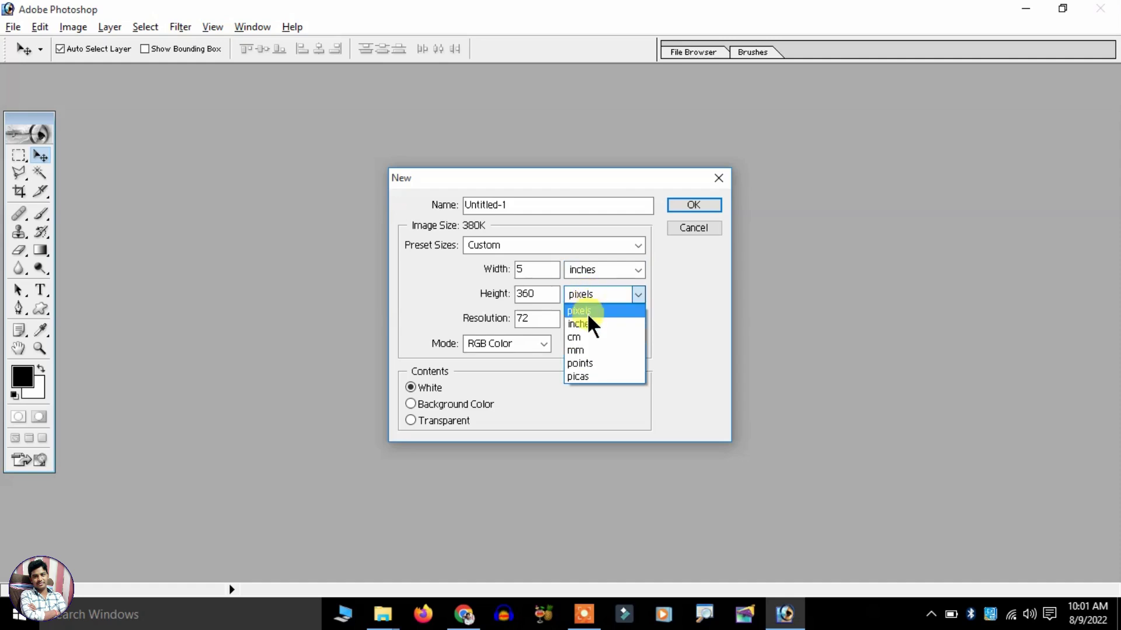
{"action": "left_click", "coordinate": [586, 323]}
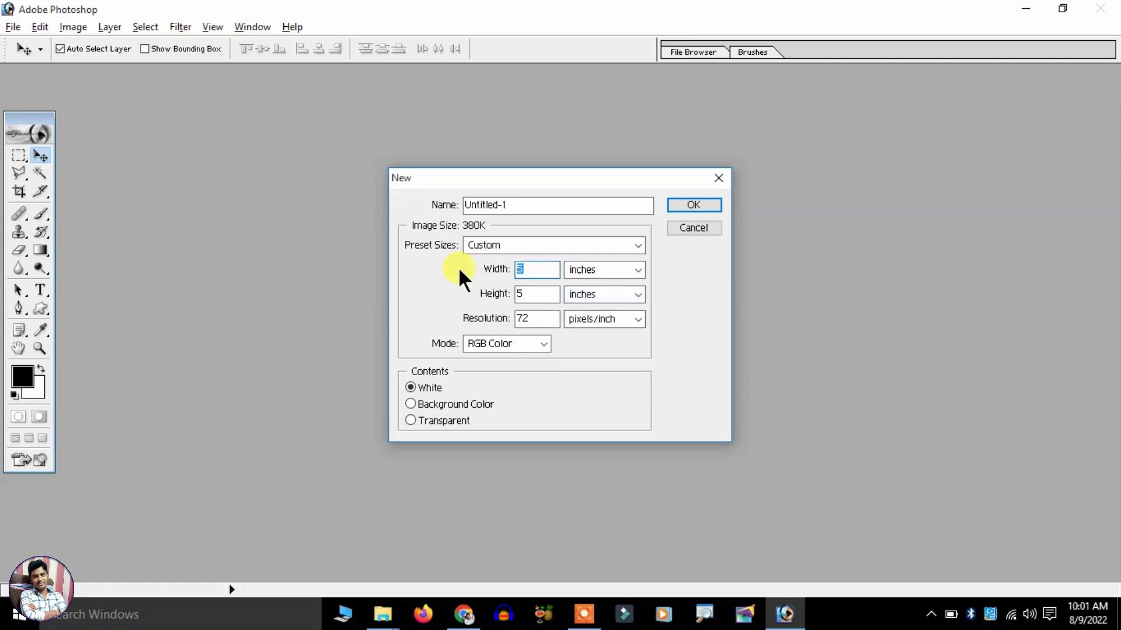
{"action": "type", "text": "8"}
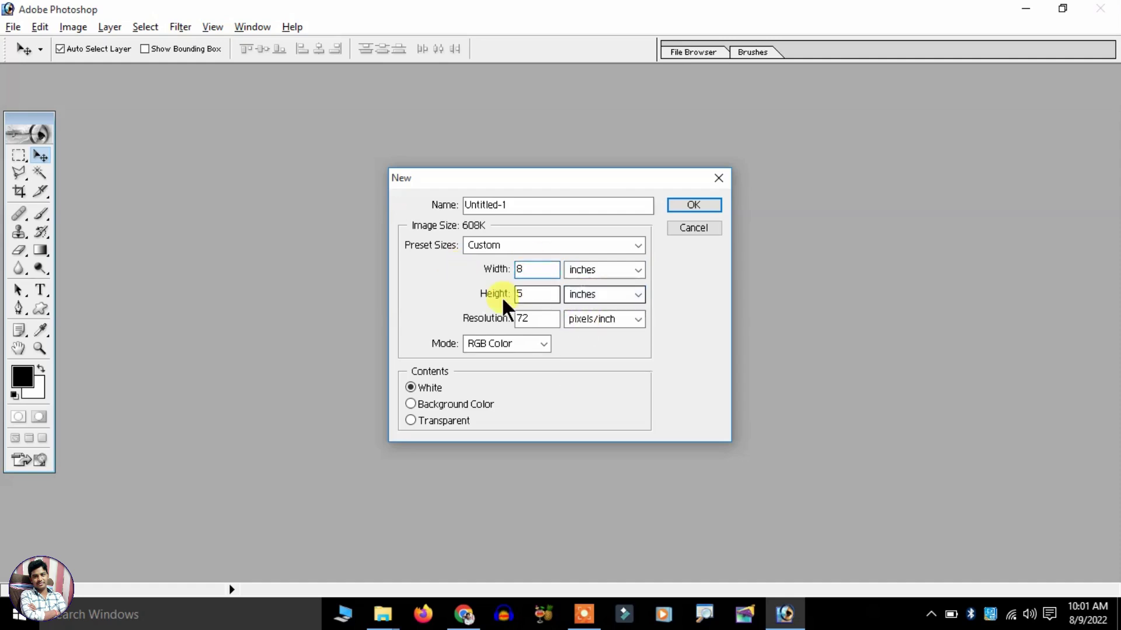
{"action": "key", "text": "Tab"}
{"action": "key", "text": "Tab"}
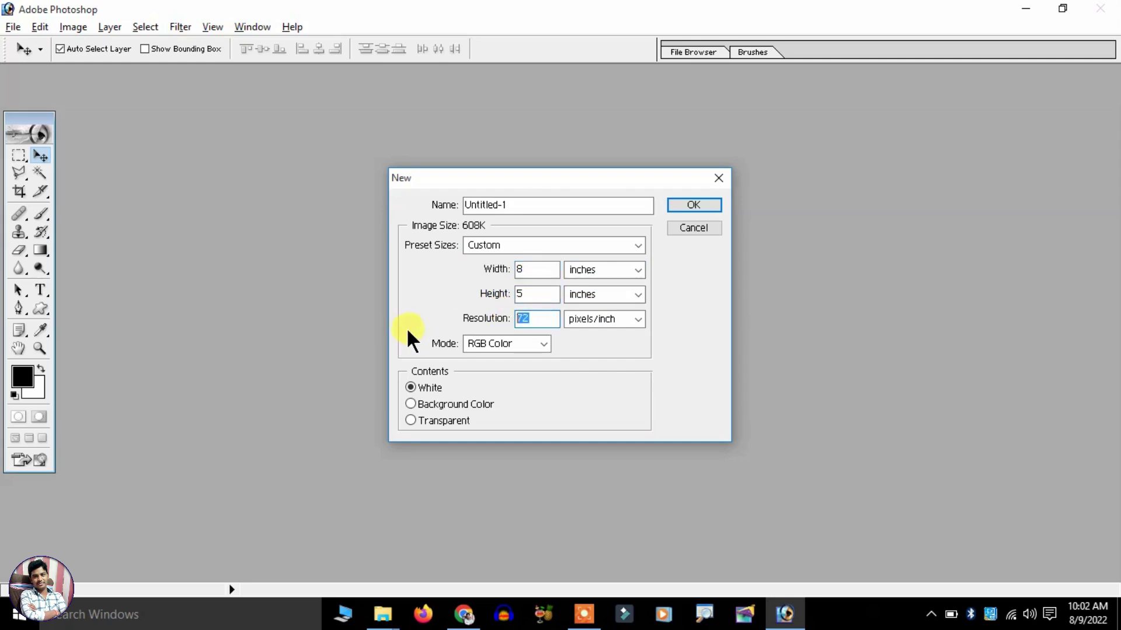
{"action": "type", "text": "100"}
{"action": "left_click", "coordinate": [691, 204]}
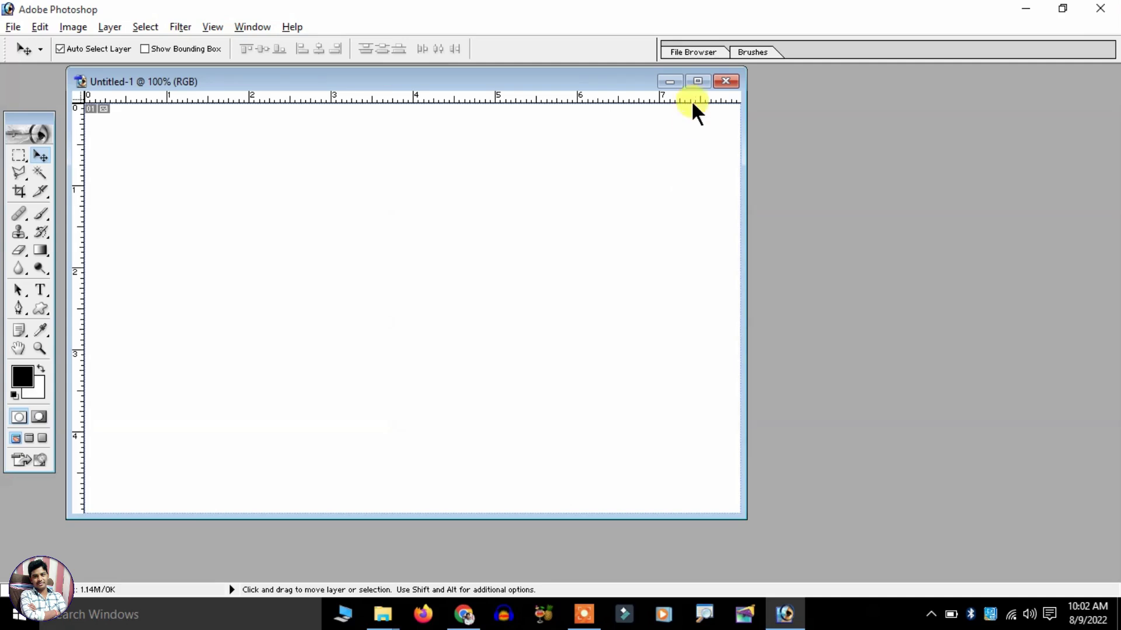
- Maximize the document window, show the Layers panel and add a Gradient fill layer
{"action": "left_click", "coordinate": [691, 87]}
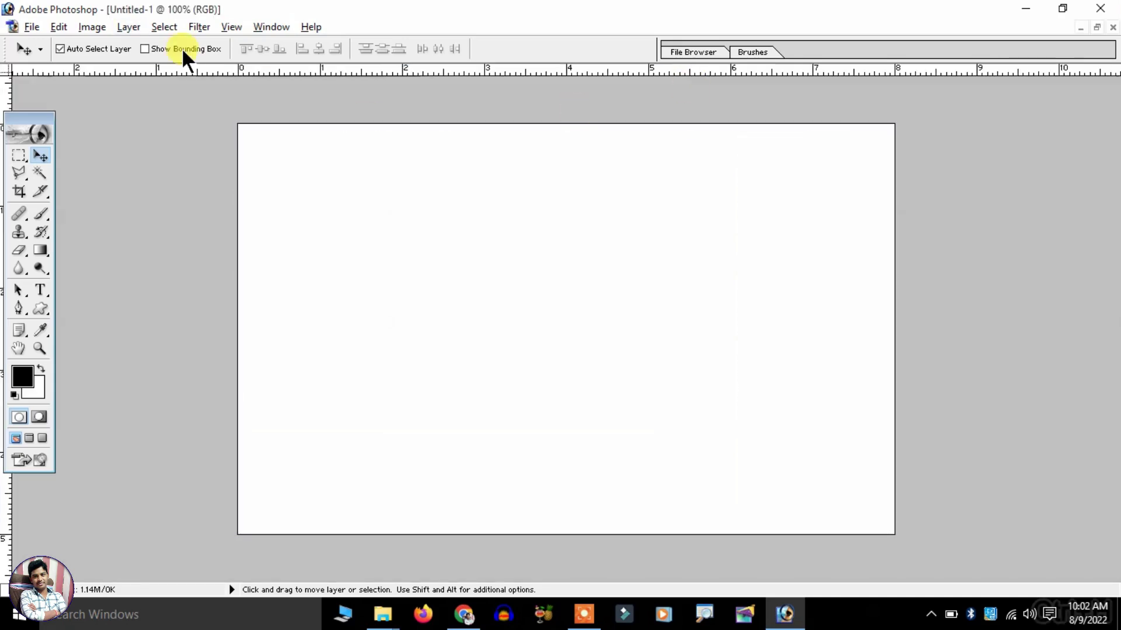
{"action": "left_click", "coordinate": [261, 25]}
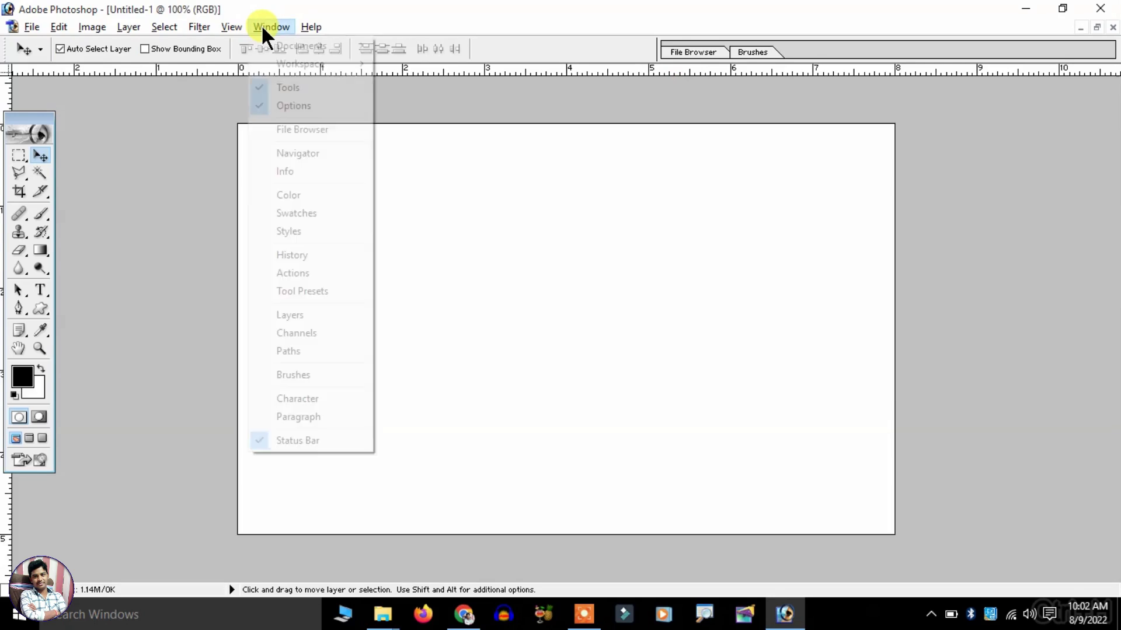
{"action": "left_click", "coordinate": [298, 334]}
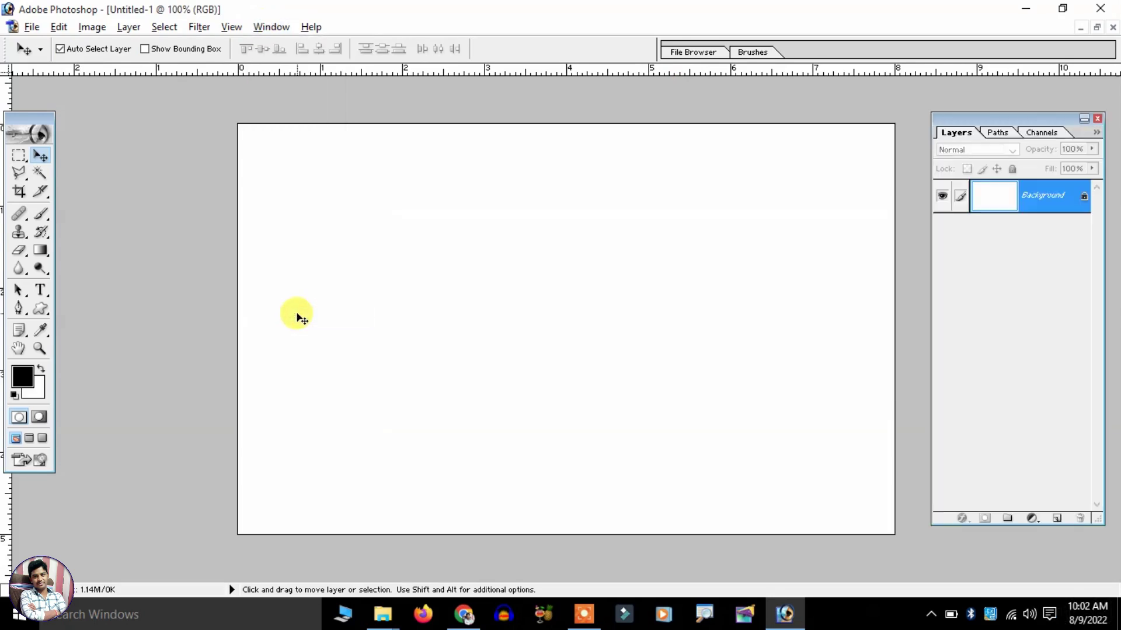
{"action": "left_click", "coordinate": [1031, 519]}
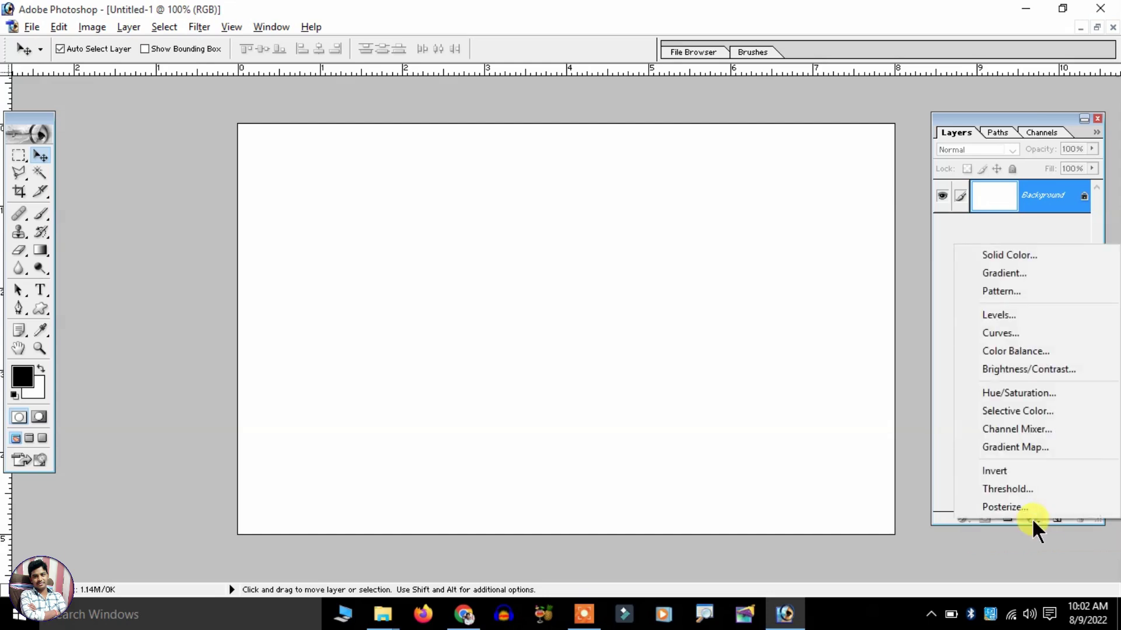
{"action": "left_click", "coordinate": [1001, 274]}
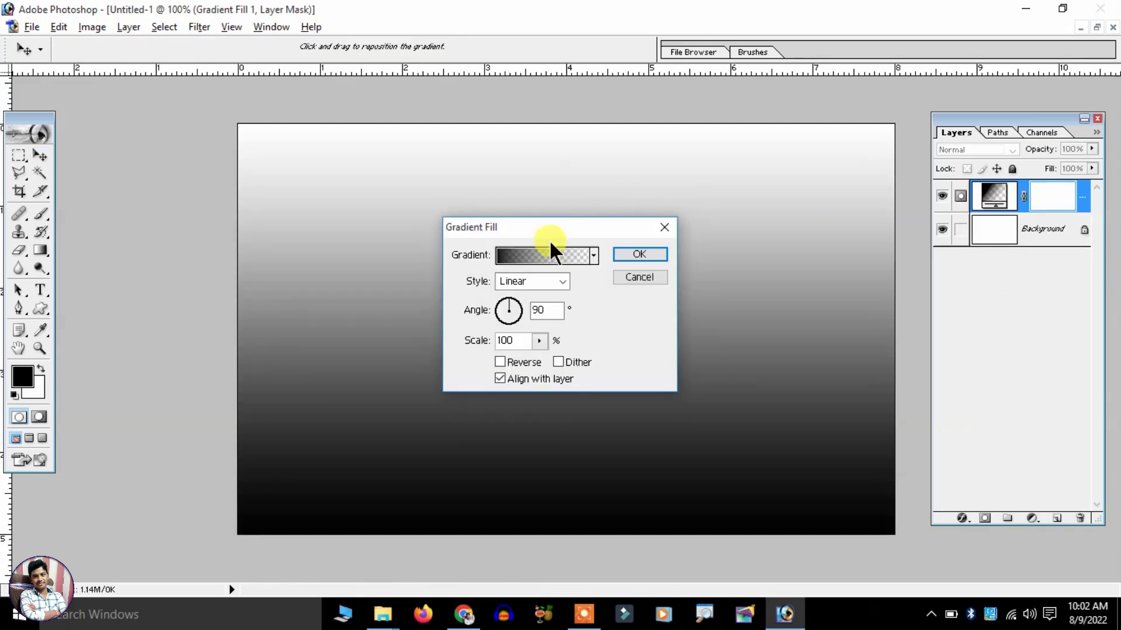
- Start from the Orange, Yellow, Orange gradient and set its end stops to green and orange
{"action": "left_click", "coordinate": [549, 254]}
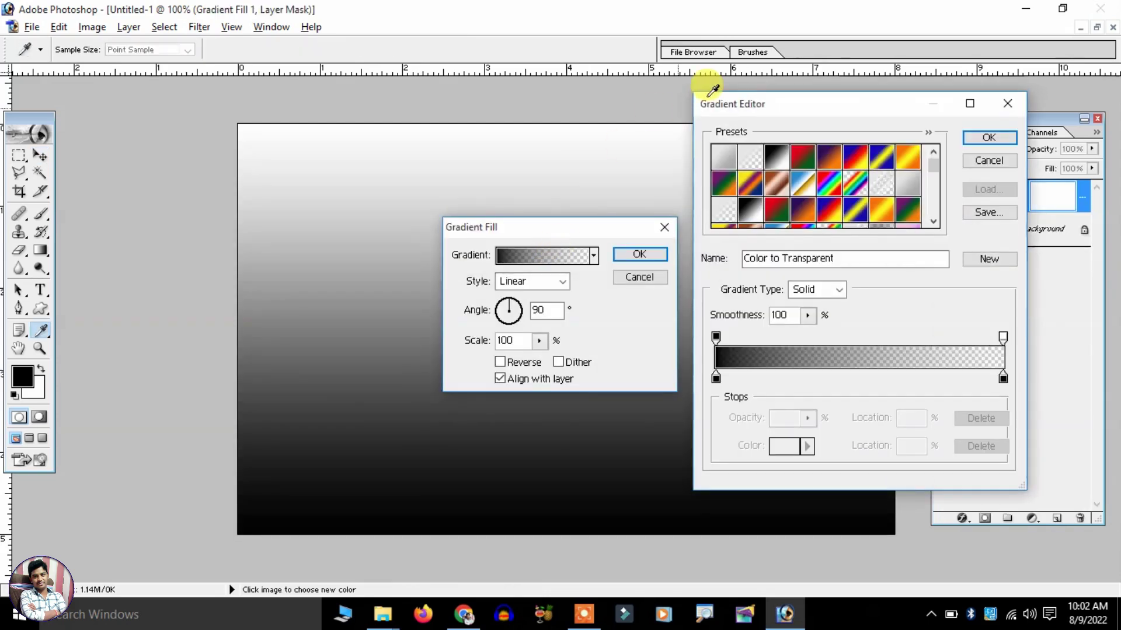
{"action": "left_click", "coordinate": [901, 160]}
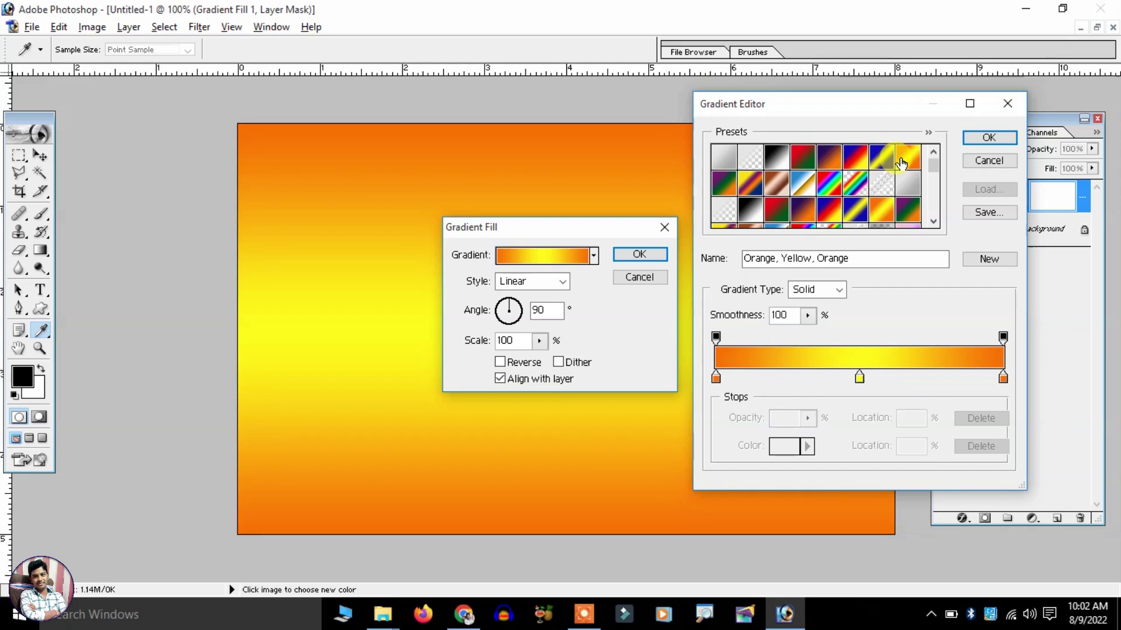
{"action": "left_click", "coordinate": [715, 378]}
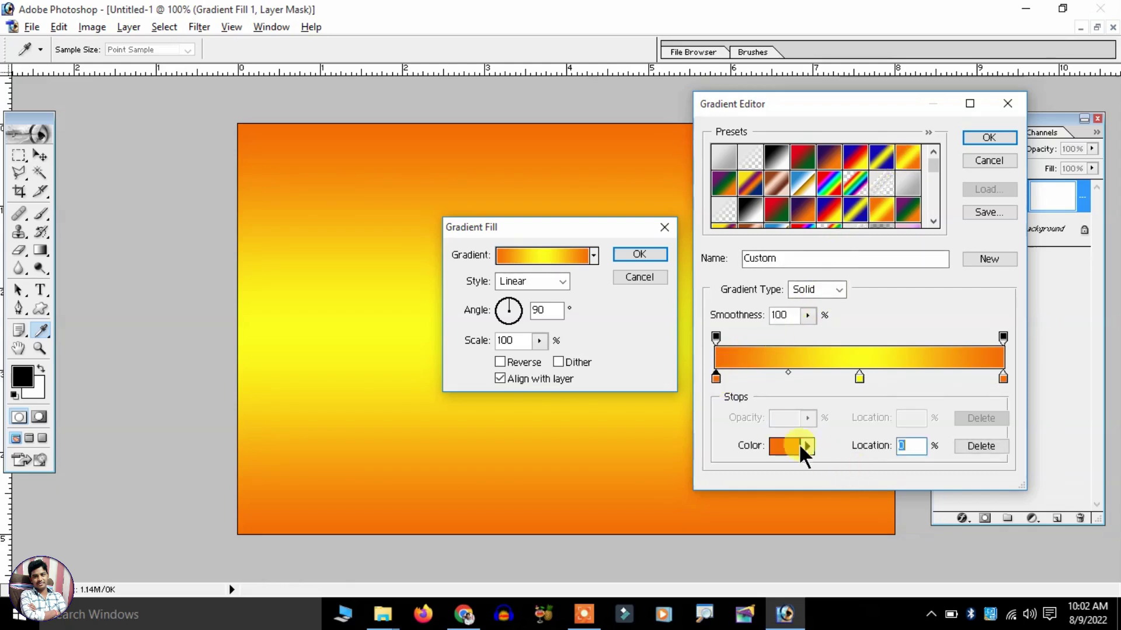
{"action": "left_click", "coordinate": [782, 445]}
{"action": "left_click_drag", "start_coordinate": [783, 371], "coordinate": [855, 332]}
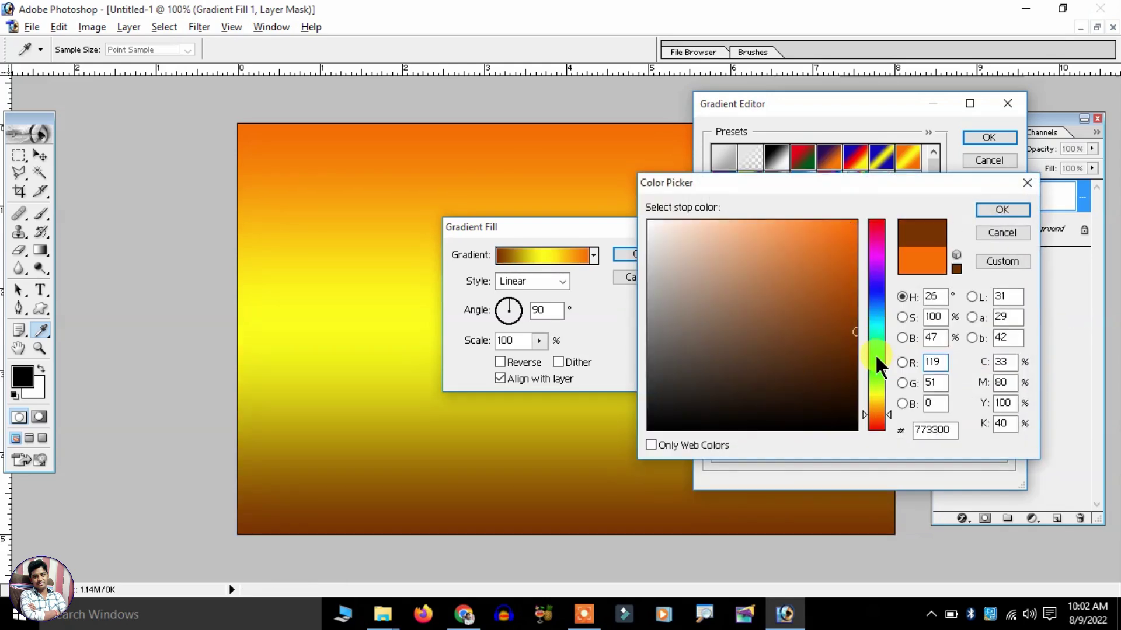
{"action": "left_click", "coordinate": [876, 358]}
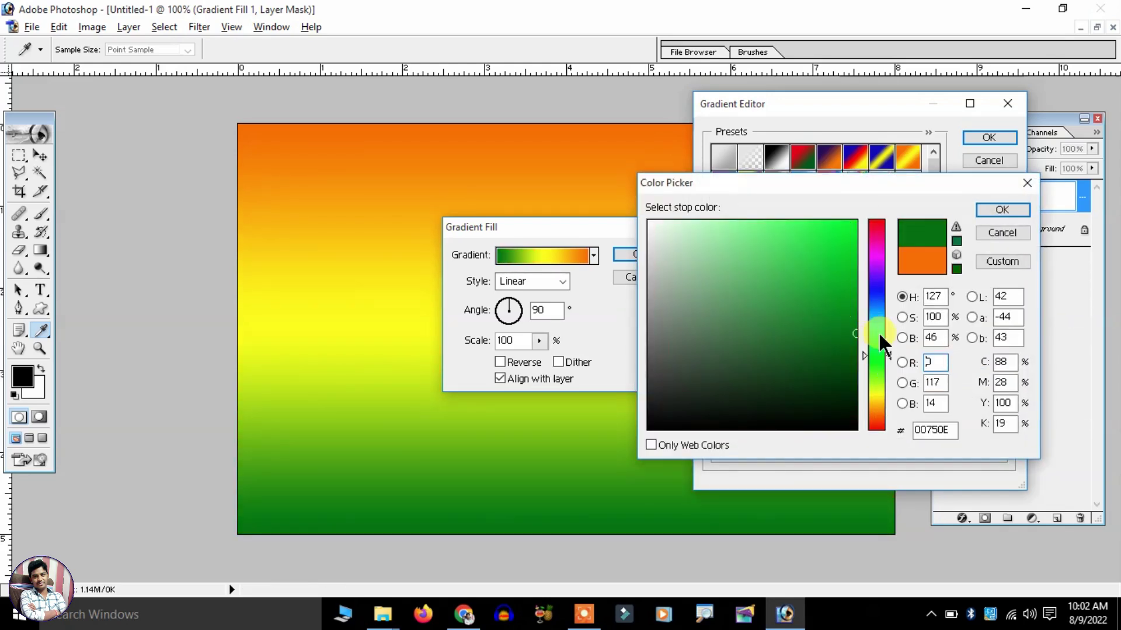
{"action": "left_click", "coordinate": [997, 209]}
{"action": "left_click", "coordinate": [1003, 377]}
{"action": "left_click", "coordinate": [786, 444]}
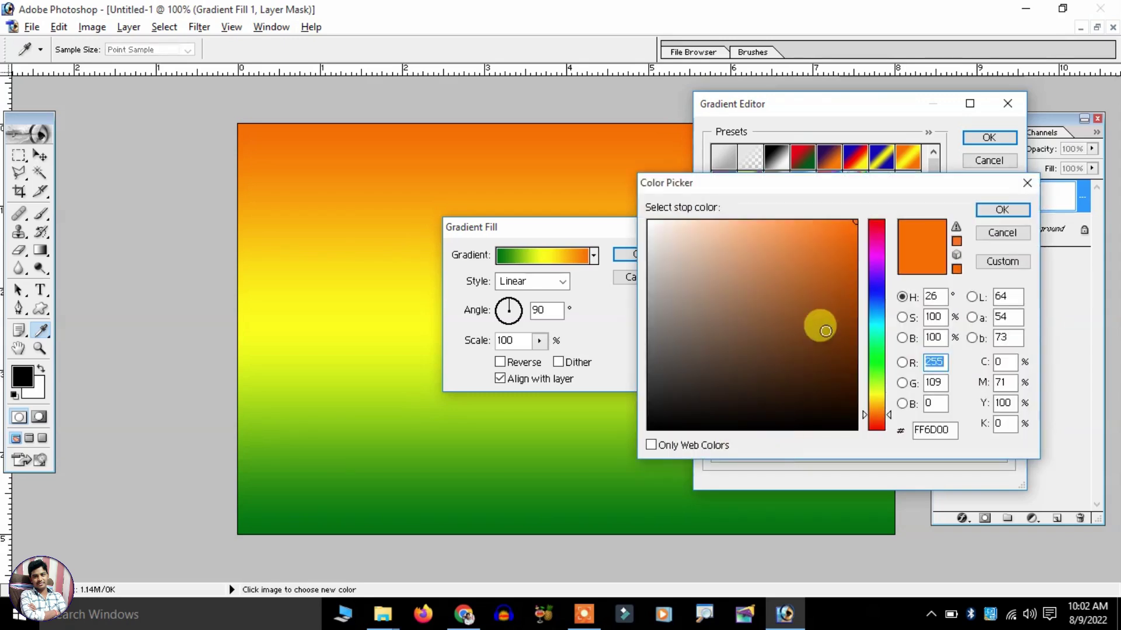
{"action": "left_click", "coordinate": [993, 209]}
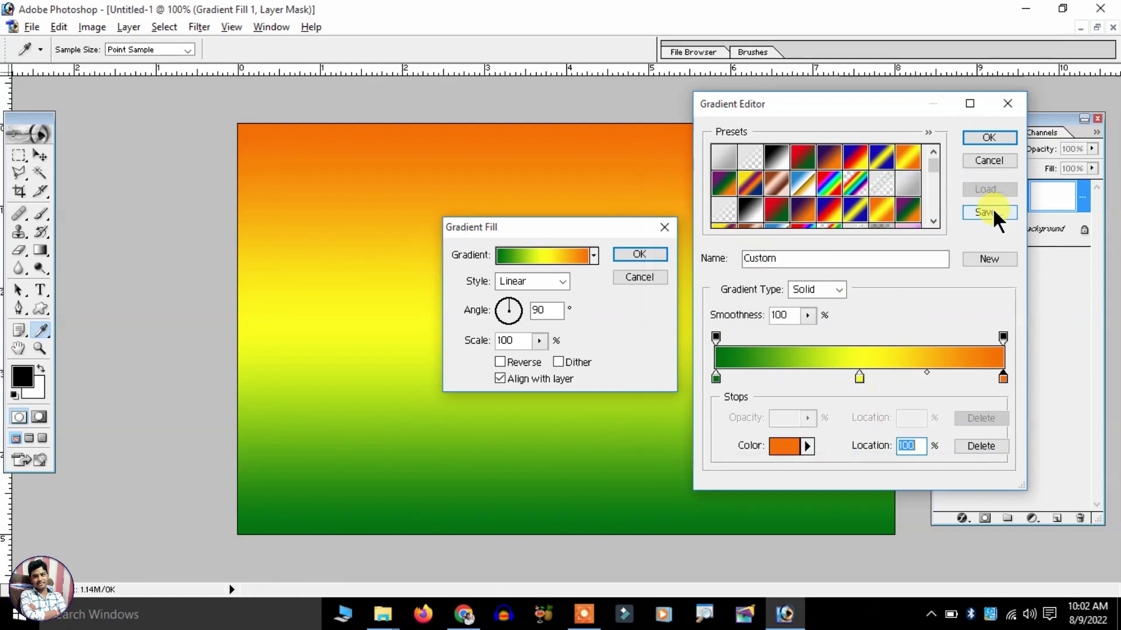
- Make the middle stop pale grey and apply the green-grey-orange gradient fill
{"action": "left_click", "coordinate": [858, 378]}
{"action": "left_click", "coordinate": [793, 444]}
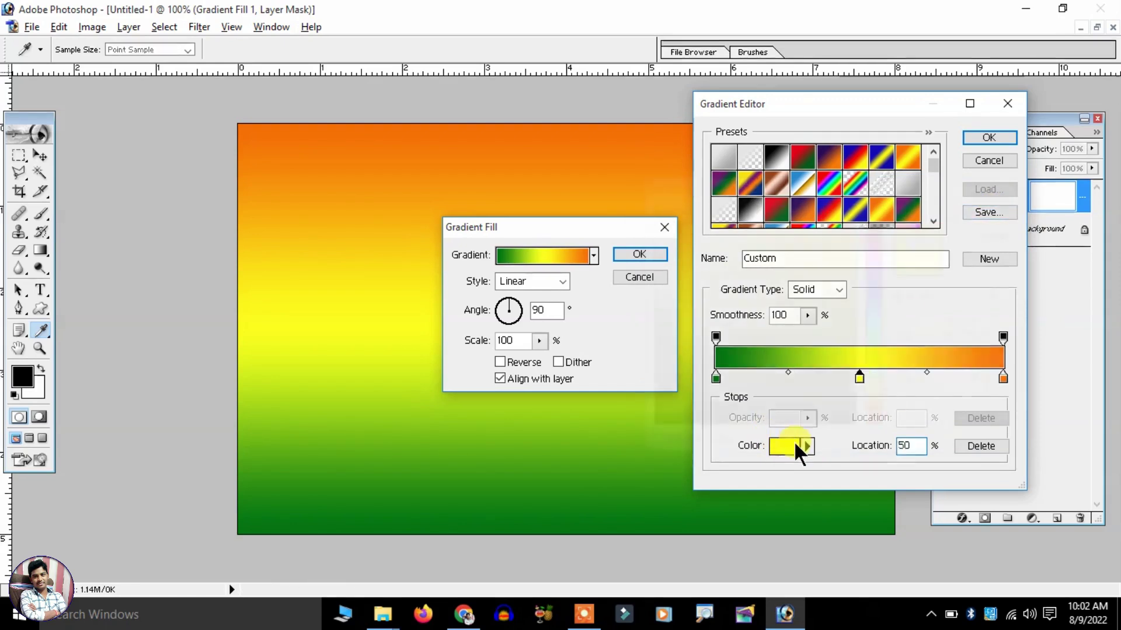
{"action": "left_click_drag", "start_coordinate": [723, 270], "coordinate": [650, 256]}
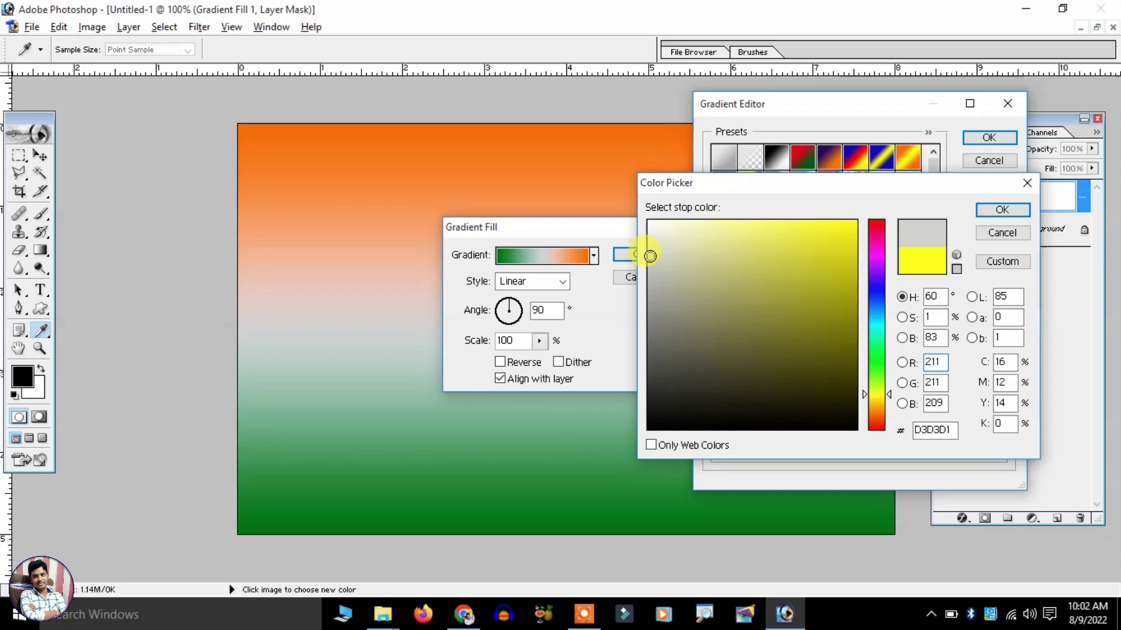
{"action": "left_click", "coordinate": [1001, 210]}
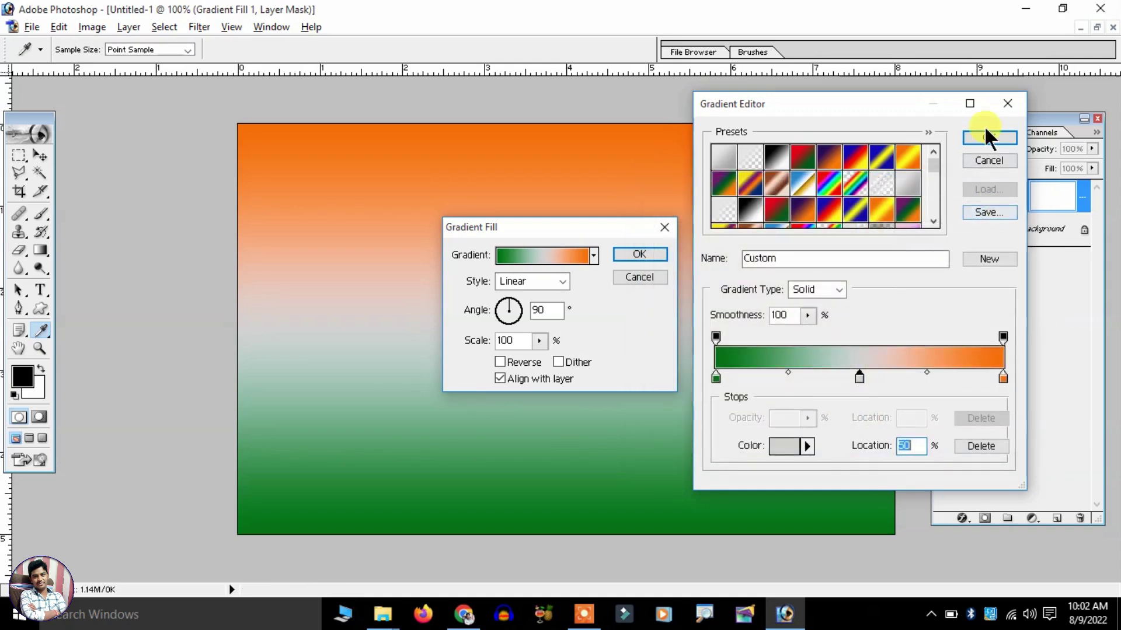
{"action": "left_click", "coordinate": [984, 138]}
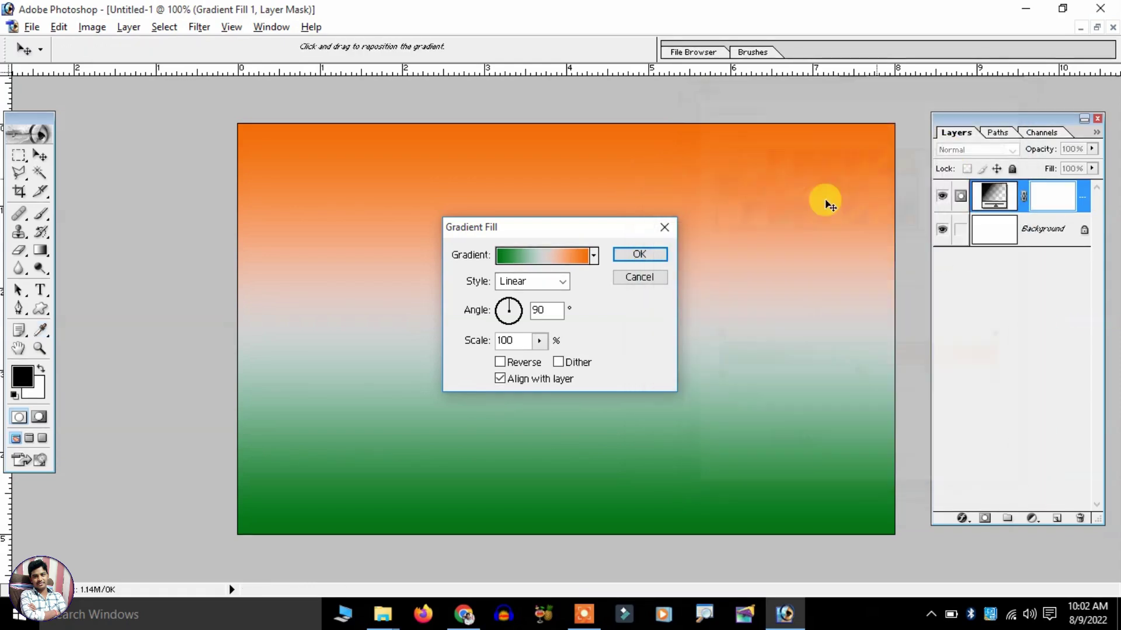
{"action": "left_click", "coordinate": [641, 254]}
- Flatten the image and duplicate the Background layer
{"action": "right_click", "coordinate": [1056, 190]}
{"action": "left_click", "coordinate": [128, 26]}
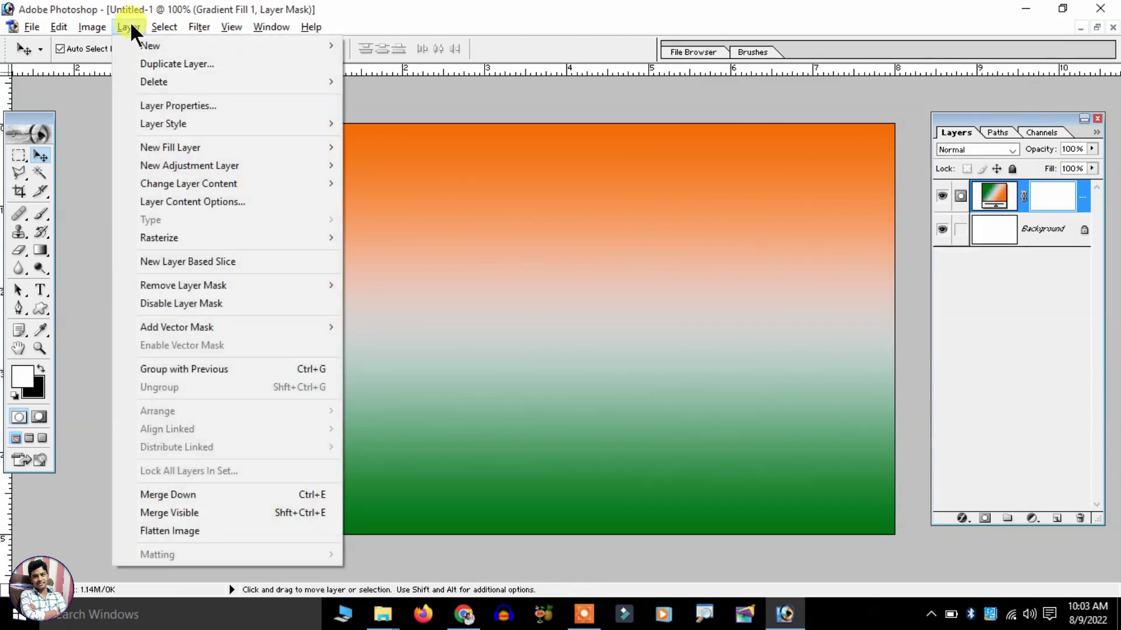
{"action": "left_click", "coordinate": [196, 531]}
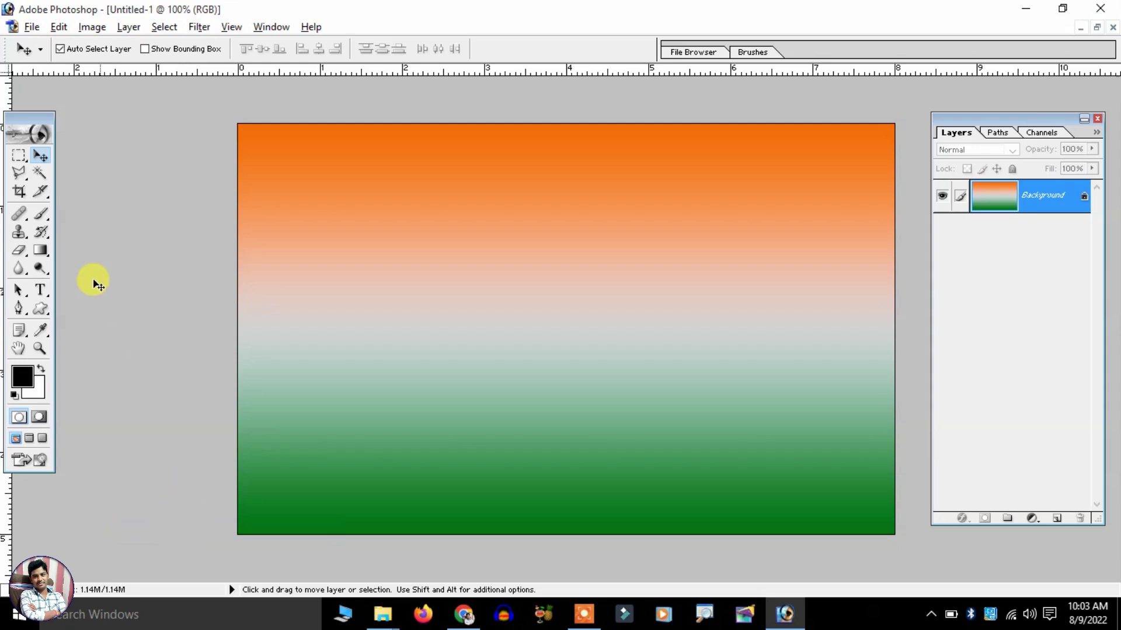
{"action": "left_click_drag", "start_coordinate": [1025, 196], "coordinate": [1050, 321]}
{"action": "left_click_drag", "start_coordinate": [1054, 411], "coordinate": [1057, 518]}
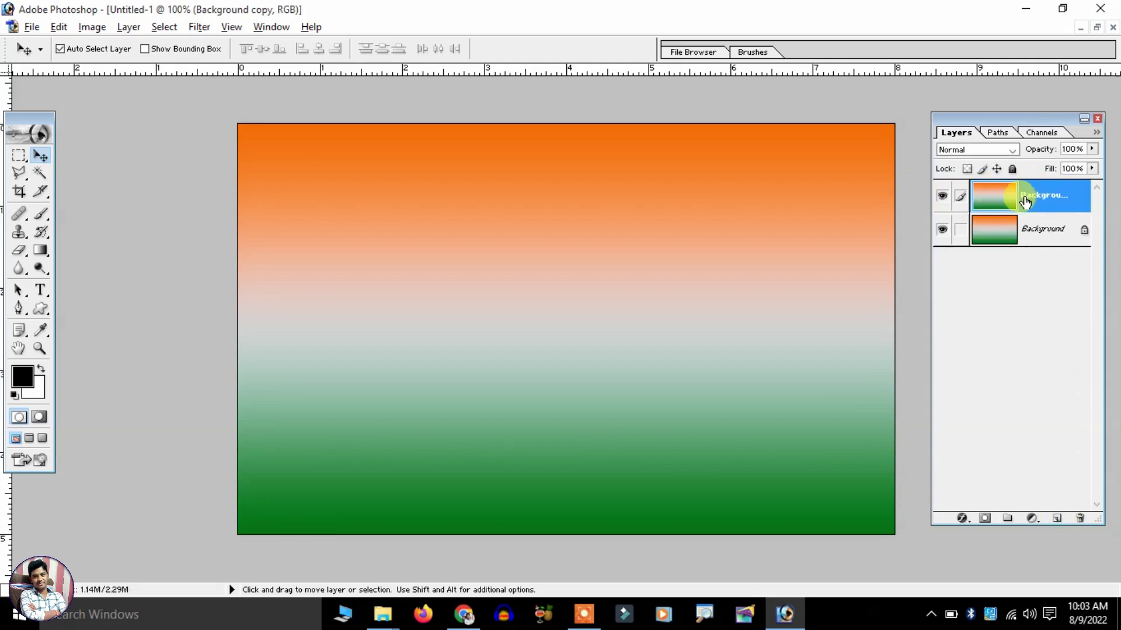
- Hide the original Background and rotate the copy about −12° while scaling it to 145%
{"action": "left_click", "coordinate": [941, 230]}
{"action": "key", "text": "ctrl+t"}
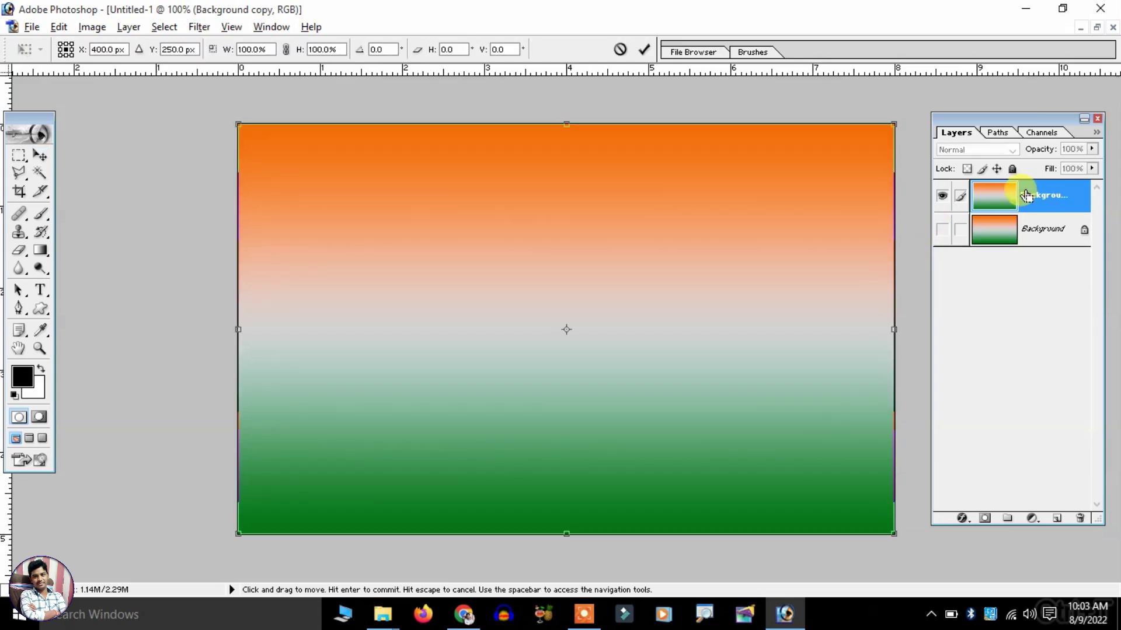
{"action": "key", "text": "ctrl+0"}
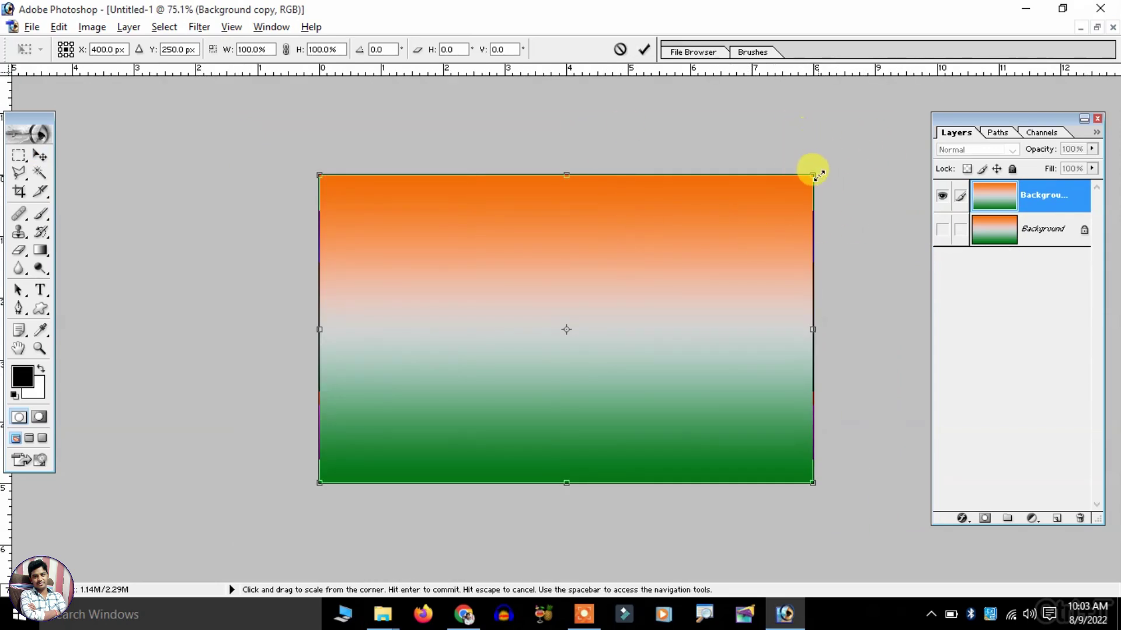
{"action": "mouse_move", "coordinate": [826, 156]}
{"action": "left_mouse_down"}
{"action": "mouse_move", "coordinate": [795, 101]}
{"action": "mouse_move", "coordinate": [870, 50]}
{"action": "mouse_move", "coordinate": [867, 34]}
{"action": "left_mouse_up"}
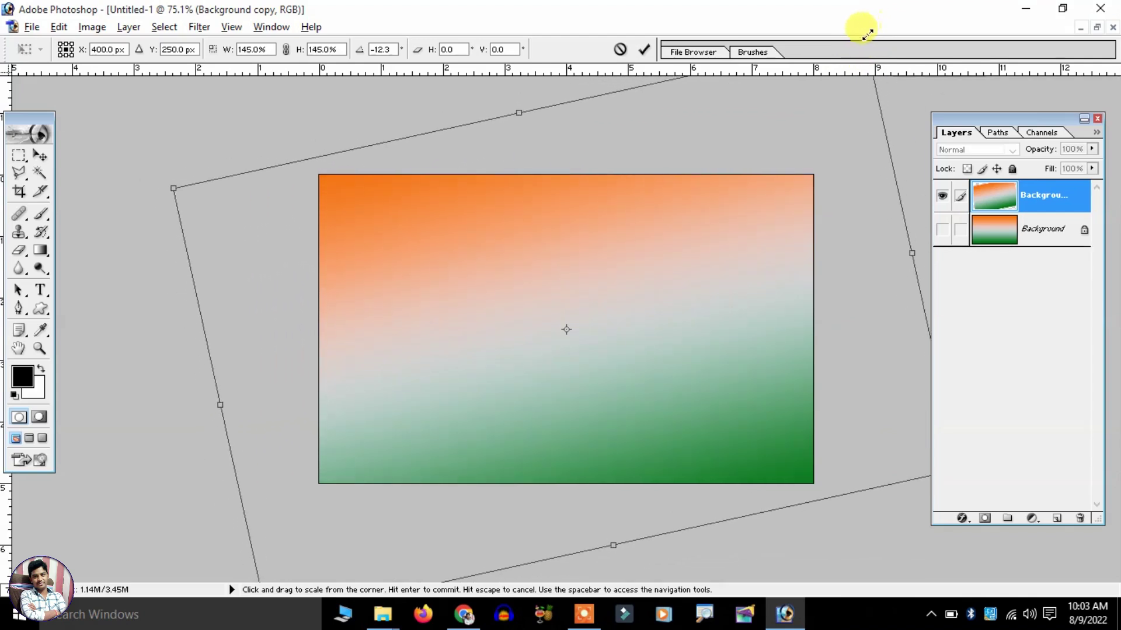
{"action": "key", "text": "Return"}
{"action": "key", "text": "ctrl+minus"}
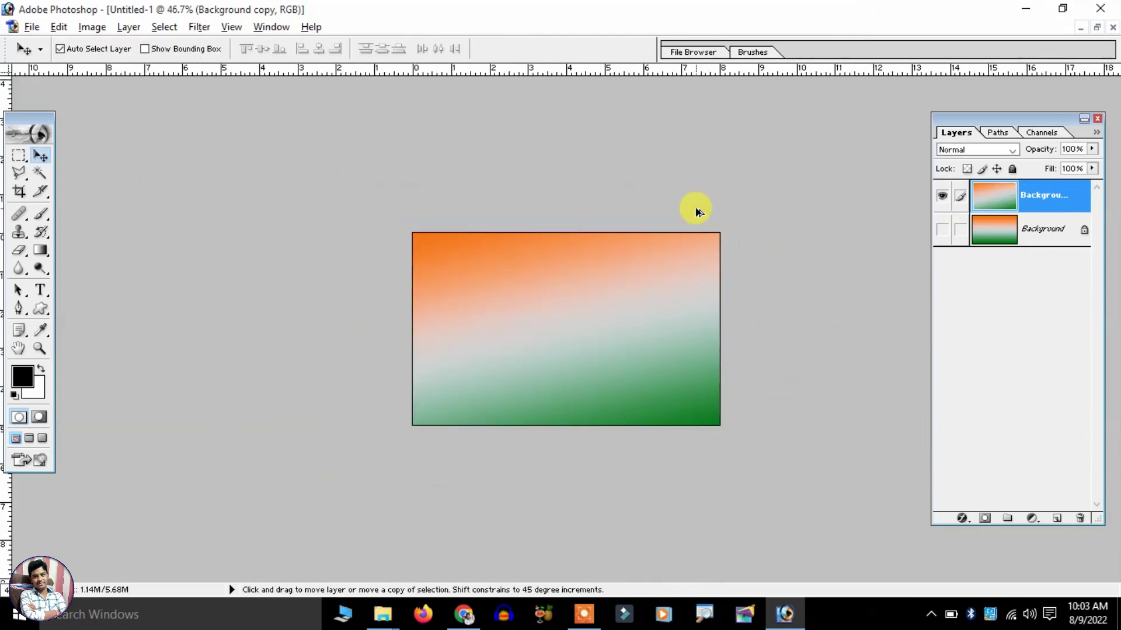
{"action": "key", "text": "ctrl+plus"}
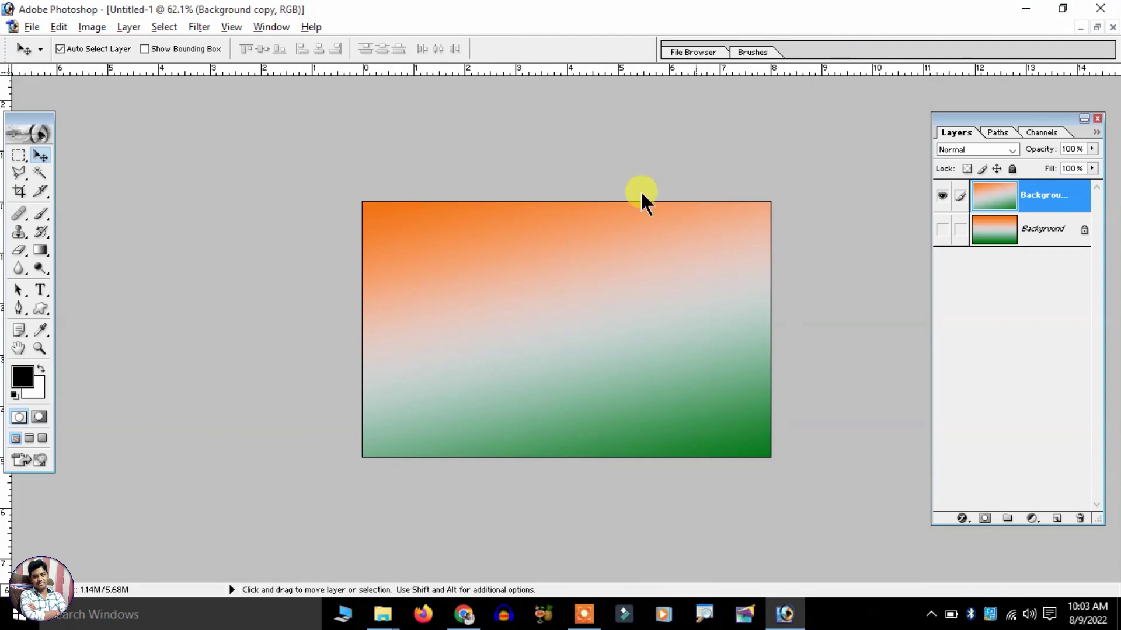
{"action": "key", "text": "ctrl+plus"}
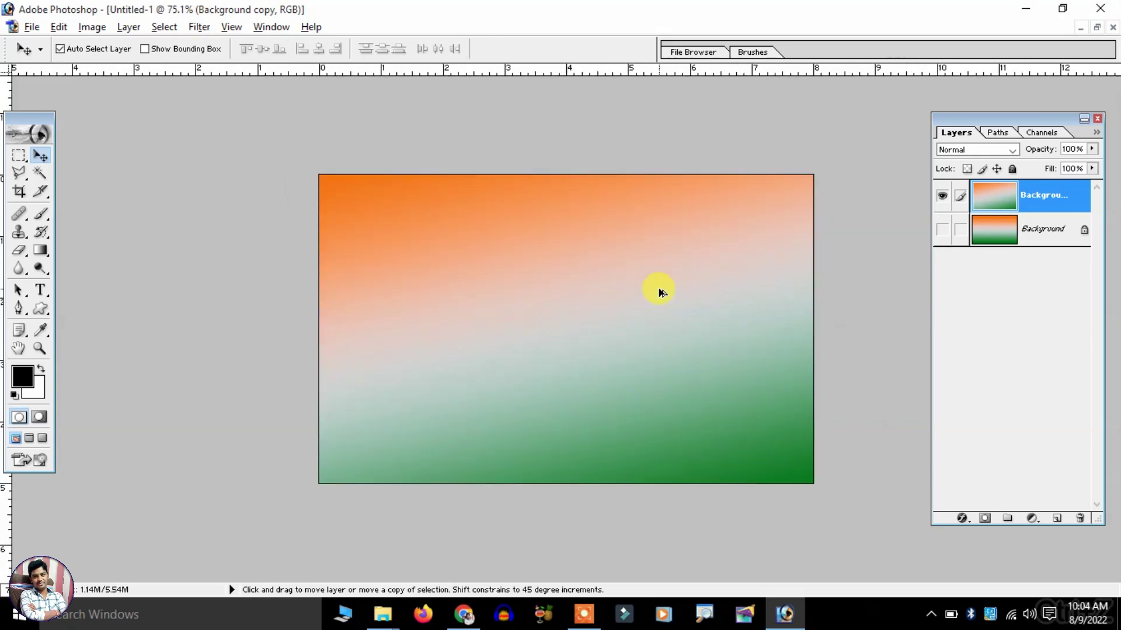
{"action": "key", "text": "alt+Tab"}
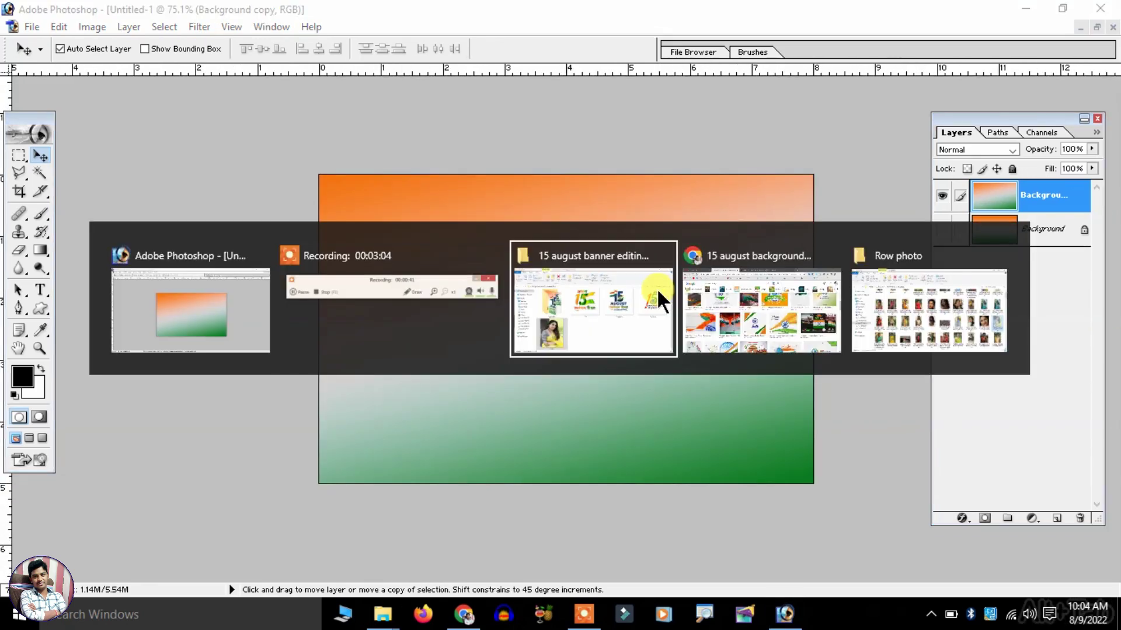
- Drag the '15 august 2' logo from the banner folder into Photoshop
{"action": "left_click", "coordinate": [657, 288]}
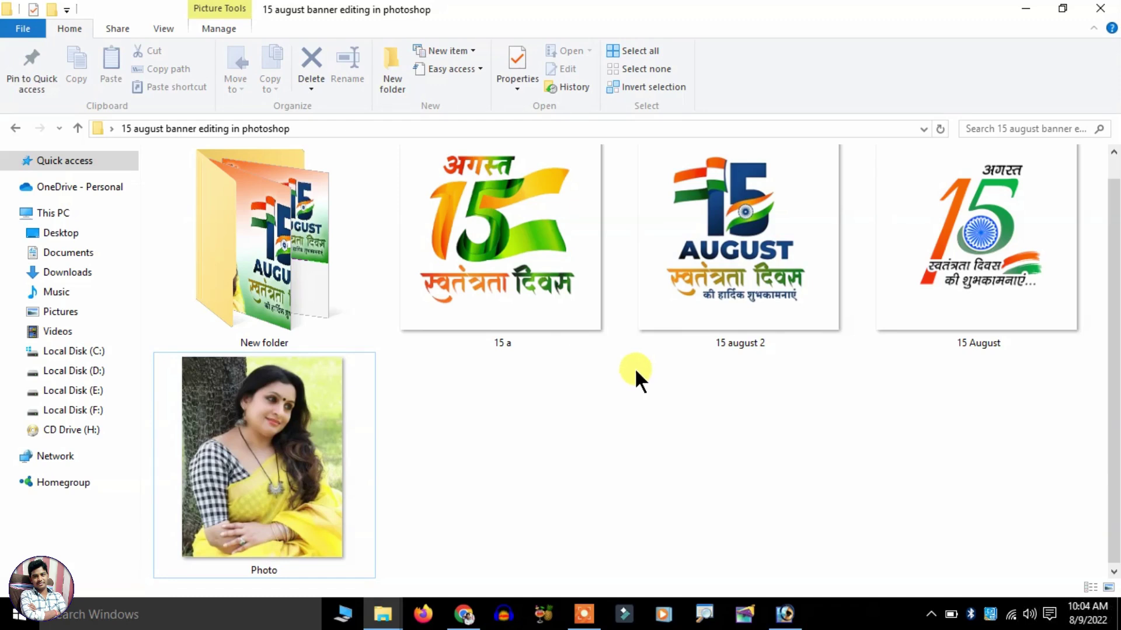
{"action": "left_click", "coordinate": [666, 290]}
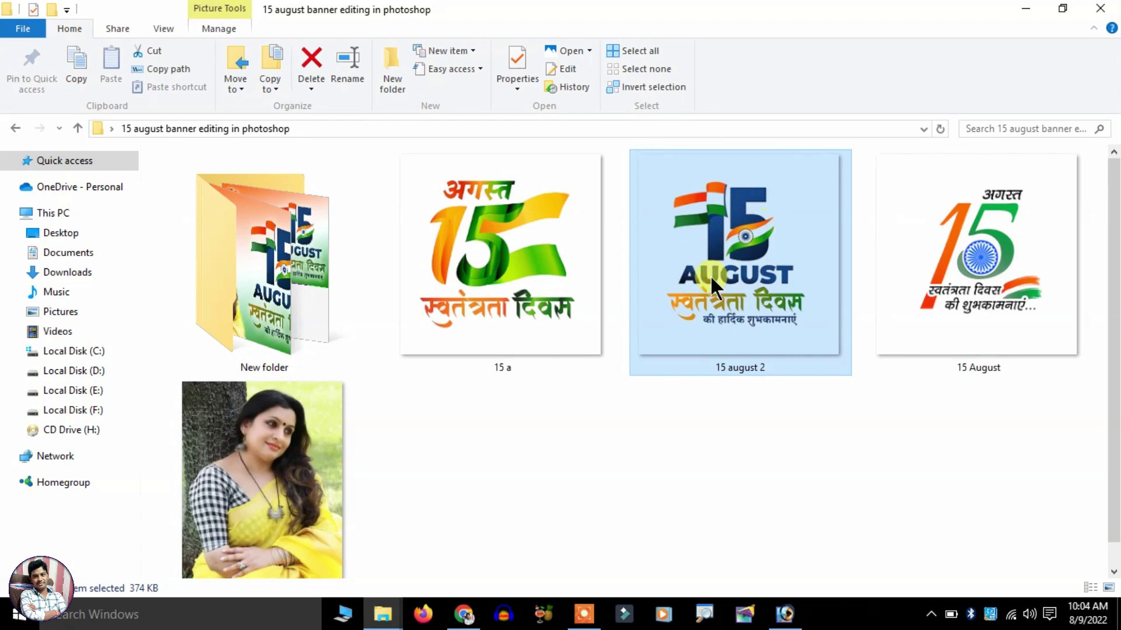
{"action": "mouse_move", "coordinate": [735, 248]}
{"action": "left_mouse_down"}
{"action": "mouse_move", "coordinate": [791, 616]}
{"action": "mouse_move", "coordinate": [607, 310]}
{"action": "left_mouse_up"}
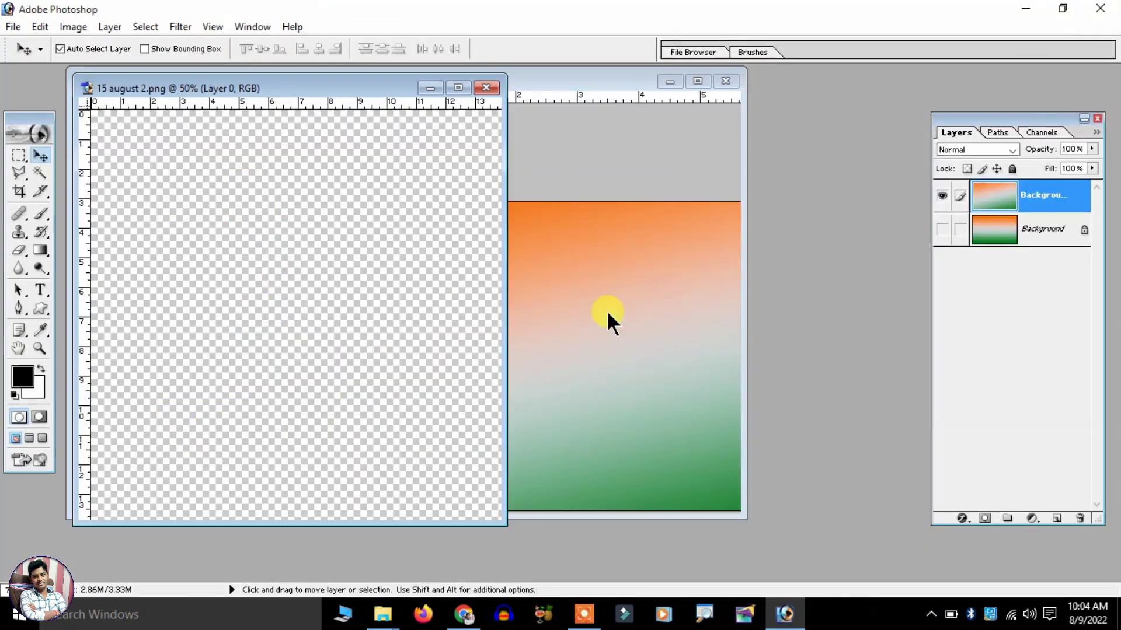
- Place the 15 August logo in the banner as Layer 1, scaled to about 53.5%, right of centre
{"action": "mouse_move", "coordinate": [318, 233]}
{"action": "left_mouse_down"}
{"action": "mouse_move", "coordinate": [597, 254]}
{"action": "mouse_move", "coordinate": [439, 301]}
{"action": "left_mouse_up"}
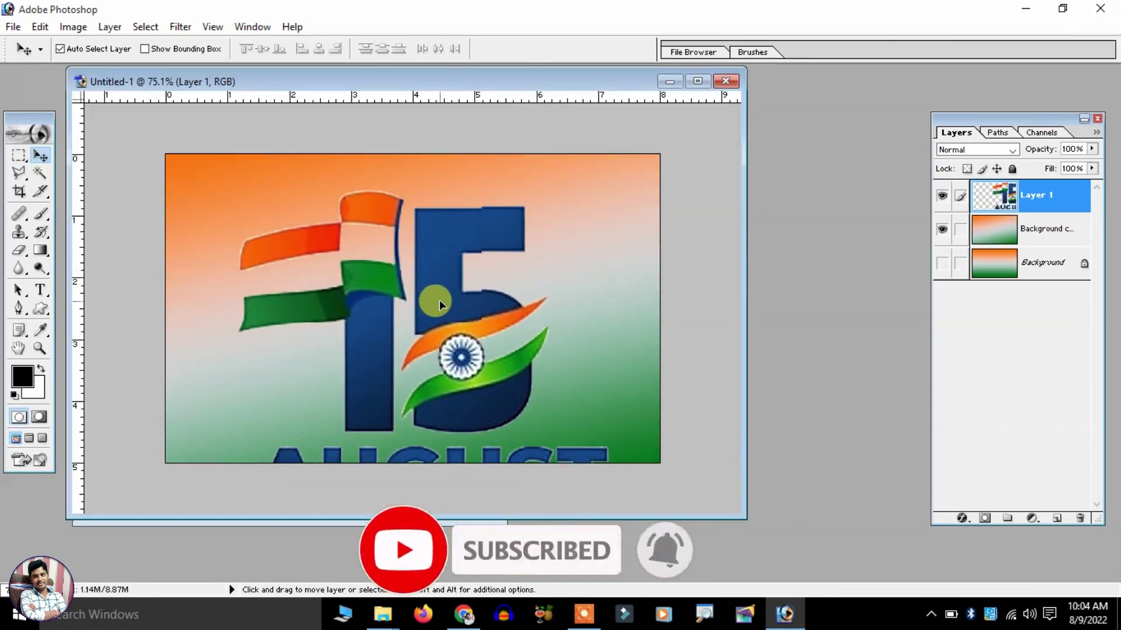
{"action": "key", "text": "ctrl+t"}
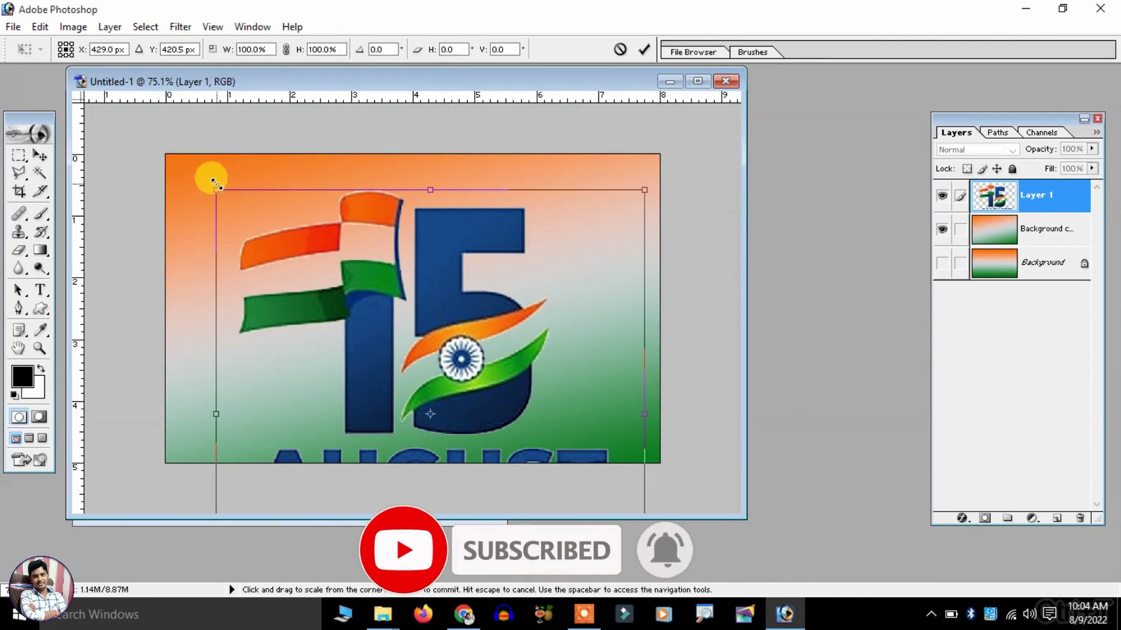
{"action": "left_click_drag", "start_coordinate": [215, 189], "coordinate": [420, 340]}
{"action": "mouse_move", "coordinate": [545, 420]}
{"action": "left_mouse_down"}
{"action": "mouse_move", "coordinate": [517, 317]}
{"action": "mouse_move", "coordinate": [541, 223]}
{"action": "left_mouse_up"}
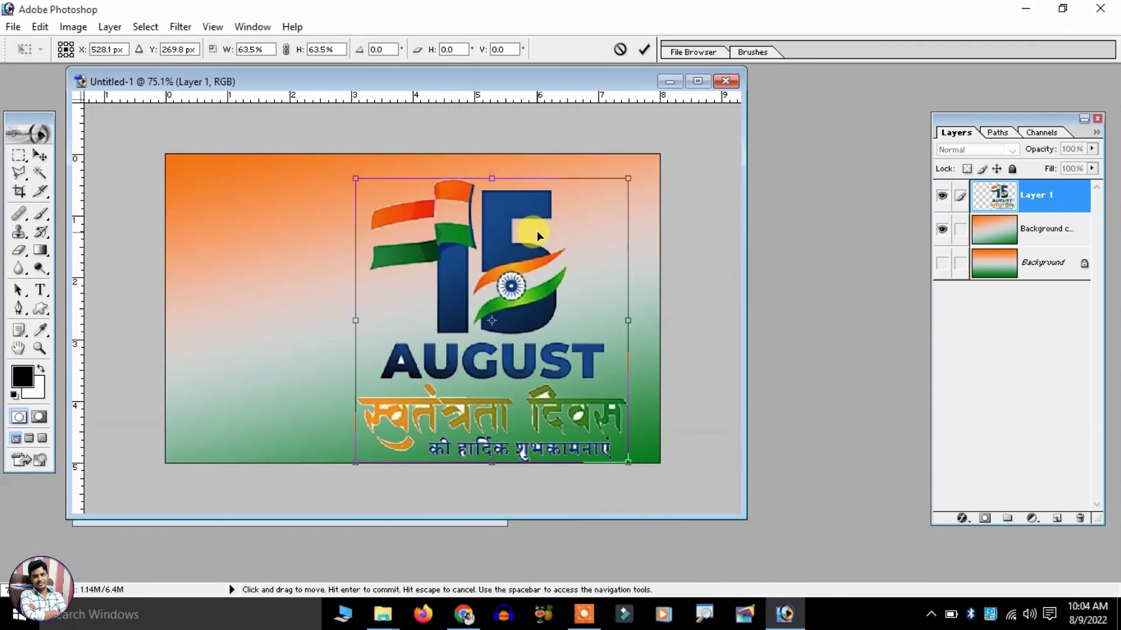
{"action": "mouse_move", "coordinate": [390, 205]}
{"action": "left_mouse_down"}
{"action": "mouse_move", "coordinate": [368, 182]}
{"action": "mouse_move", "coordinate": [410, 221]}
{"action": "left_mouse_up"}
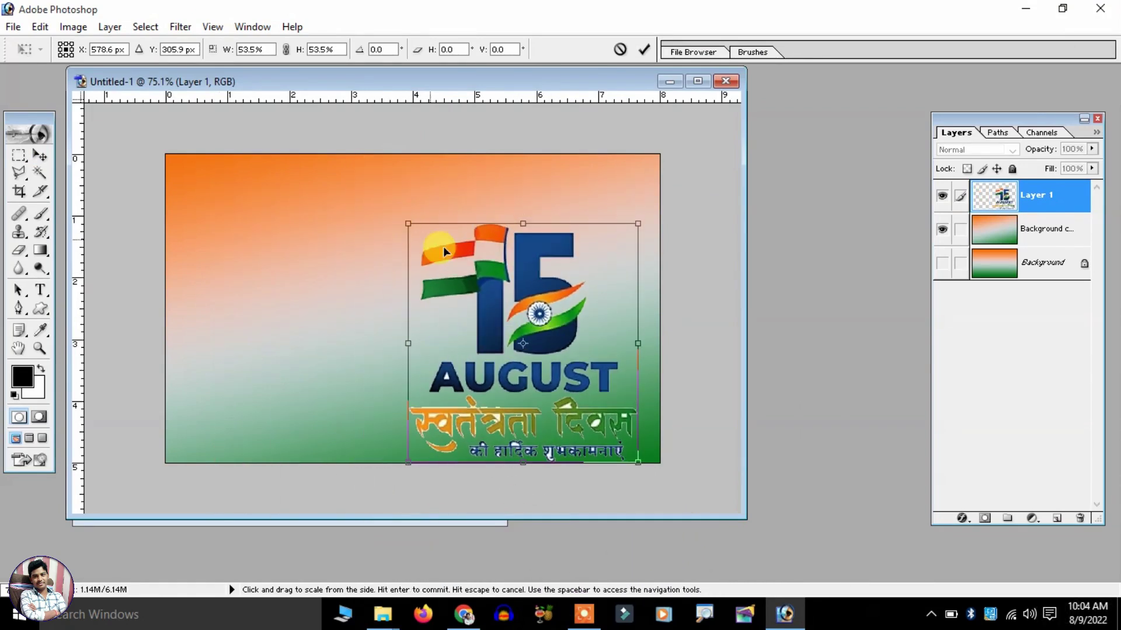
{"action": "key", "text": "Return"}
{"action": "left_click_drag", "start_coordinate": [481, 280], "coordinate": [469, 266]}
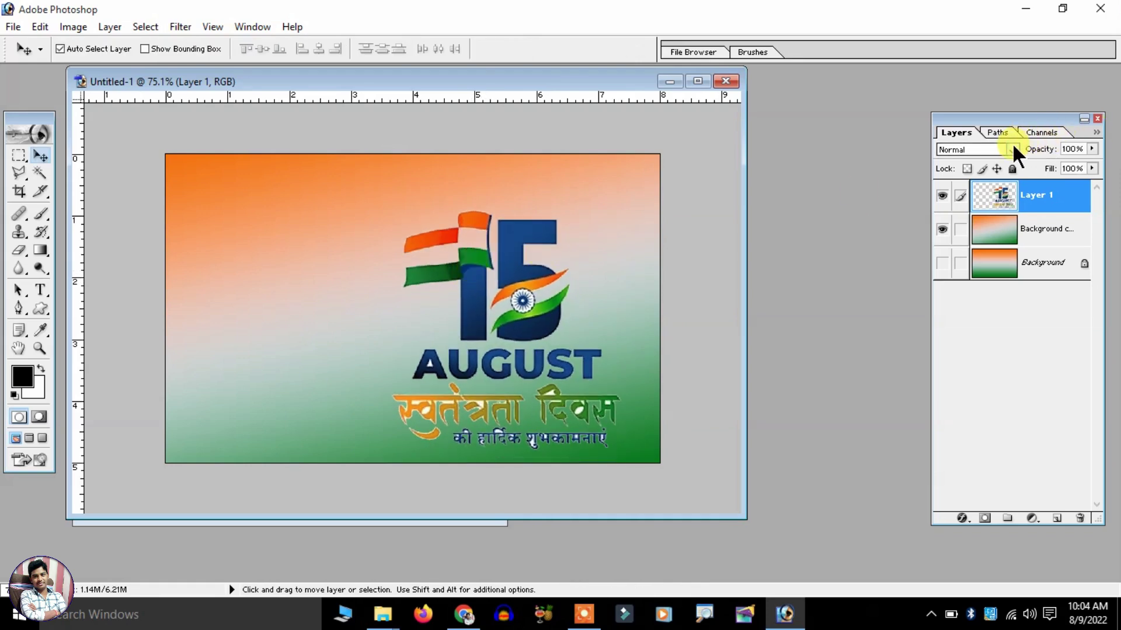
- Set Layer 1 to Multiply, enlarge it about 104% and nudge it up-left
{"action": "left_click", "coordinate": [1012, 149]}
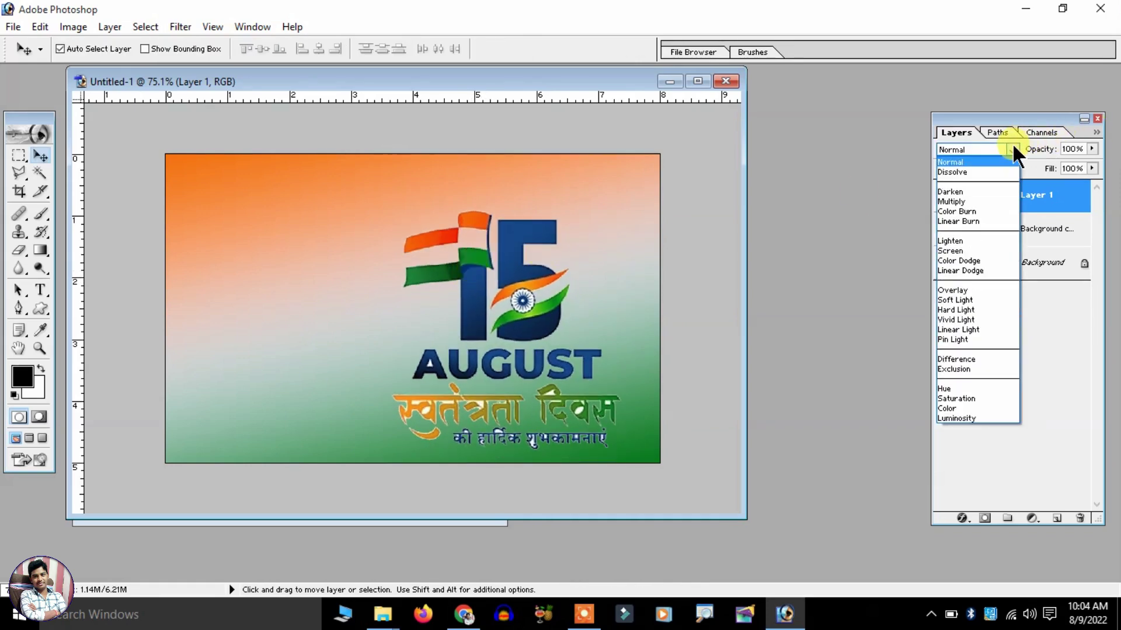
{"action": "left_click", "coordinate": [986, 202]}
{"action": "left_click_drag", "start_coordinate": [505, 260], "coordinate": [492, 265]}
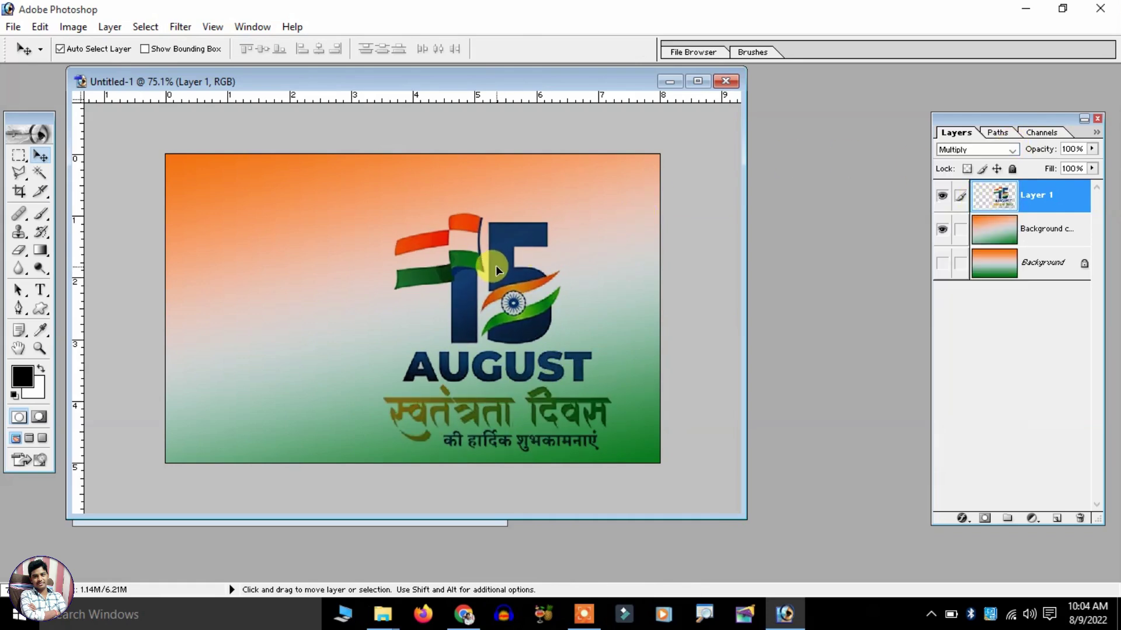
{"action": "key", "text": "ctrl+t"}
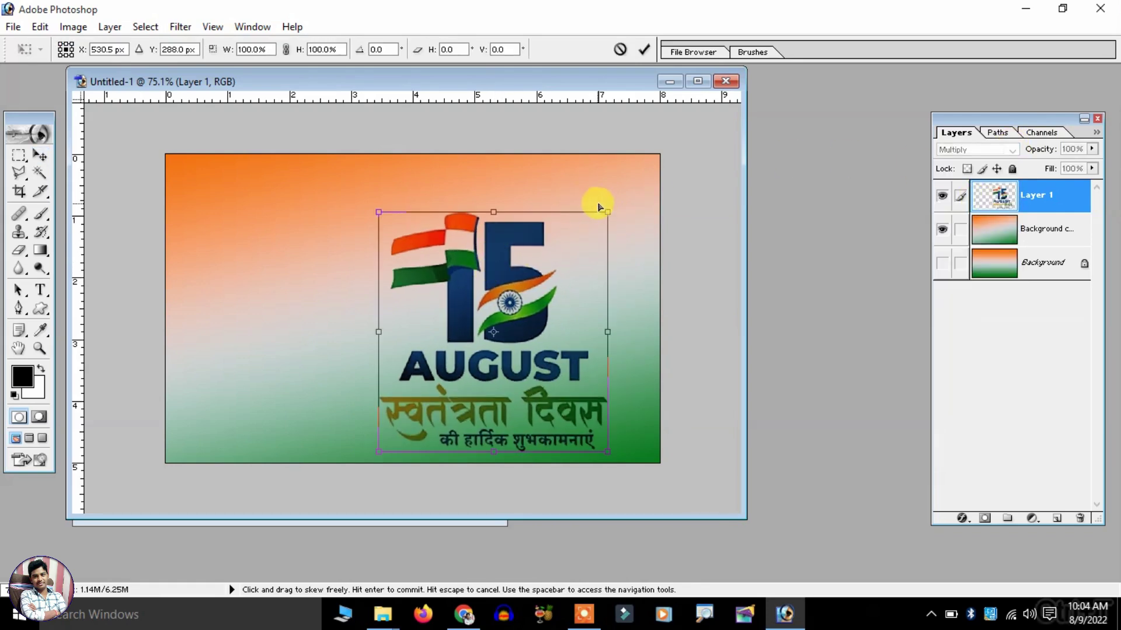
{"action": "left_click_drag", "start_coordinate": [605, 193], "coordinate": [617, 203]}
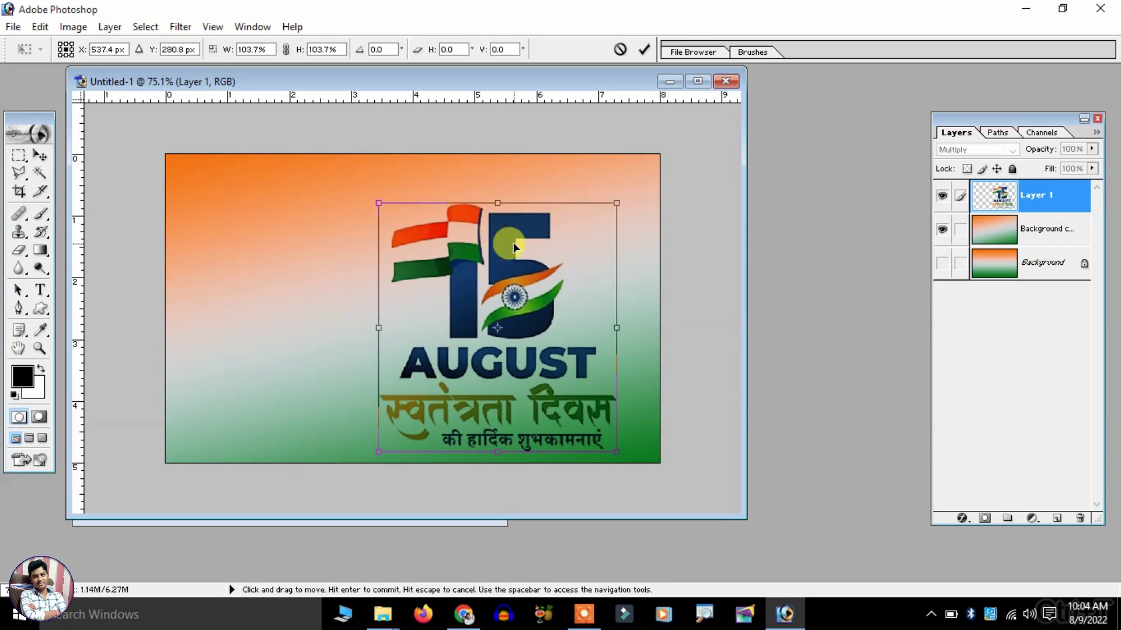
{"action": "key", "text": "Return"}
{"action": "left_click_drag", "start_coordinate": [508, 236], "coordinate": [509, 225]}
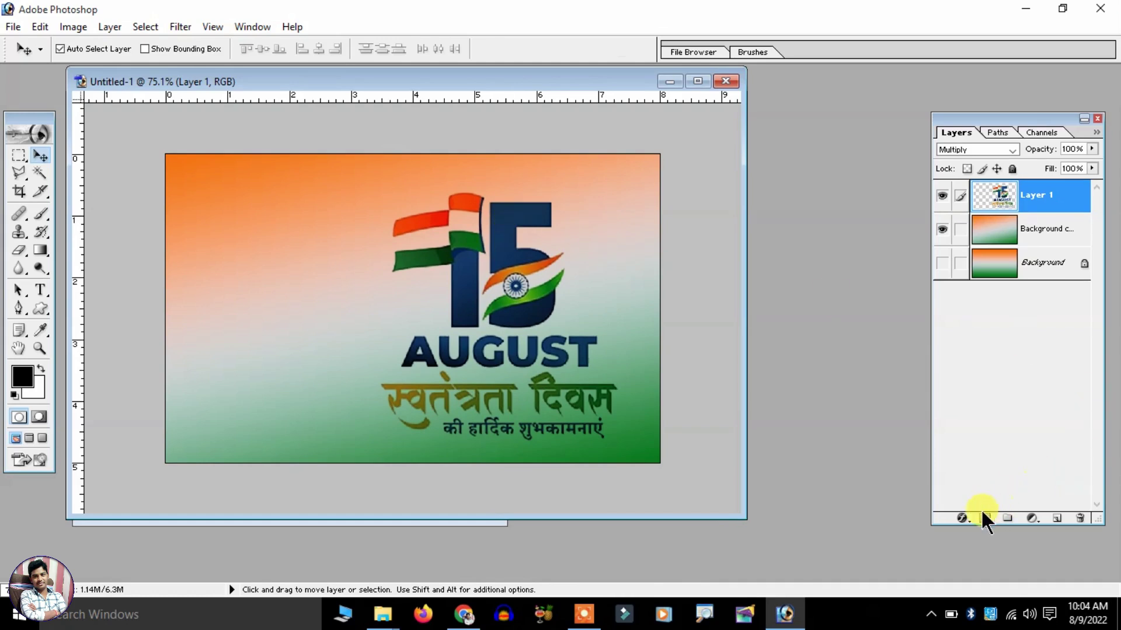
- Add a white Normal-mode drop shadow at 100% opacity and size 21 to the logo
{"action": "left_click", "coordinate": [961, 518]}
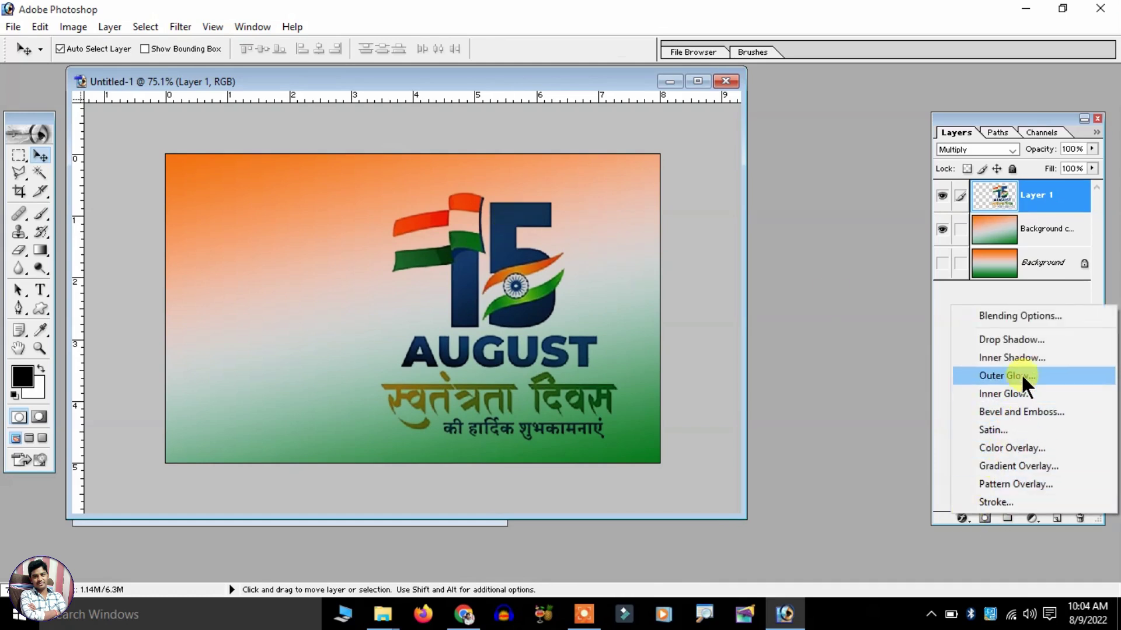
{"action": "left_click", "coordinate": [1008, 339]}
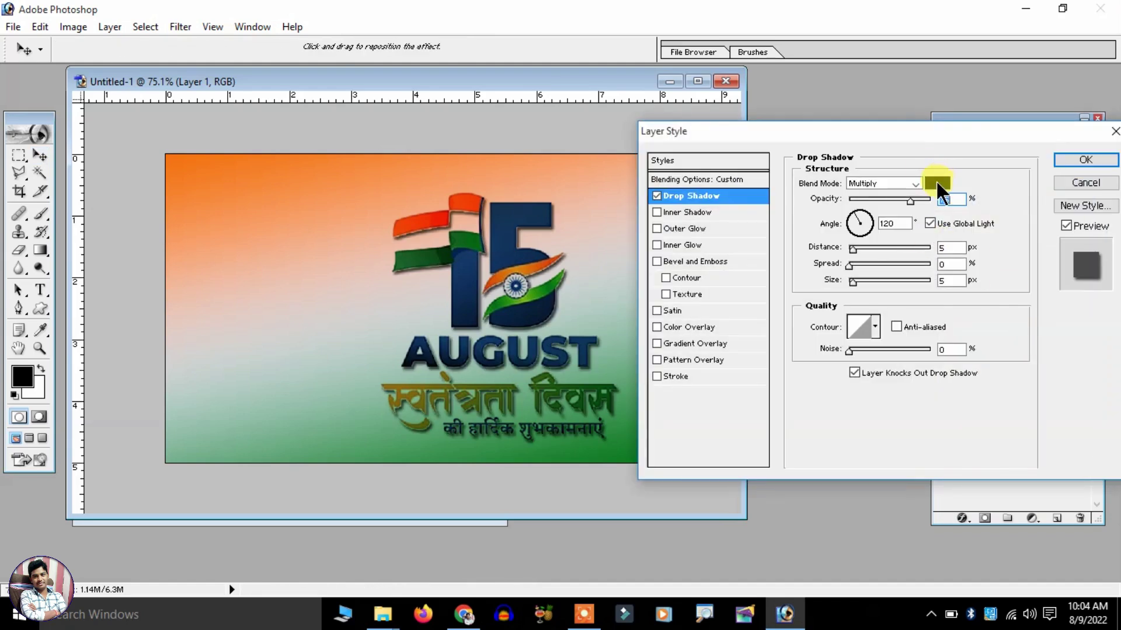
{"action": "left_click", "coordinate": [934, 183]}
{"action": "left_click_drag", "start_coordinate": [660, 295], "coordinate": [649, 222]}
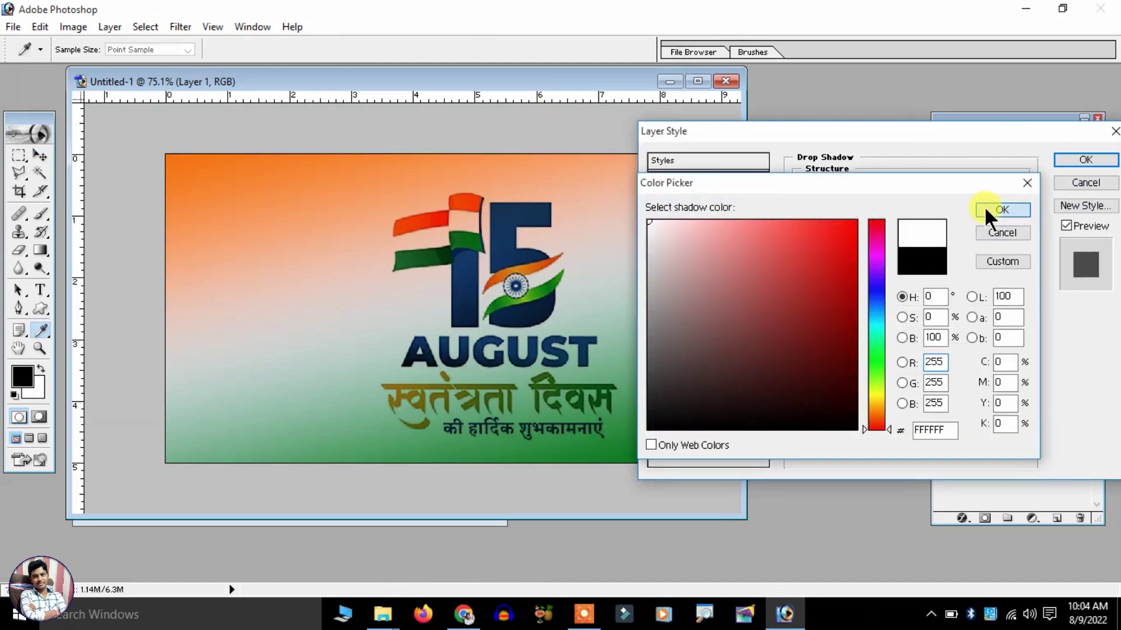
{"action": "left_click", "coordinate": [984, 207]}
{"action": "left_click", "coordinate": [891, 184]}
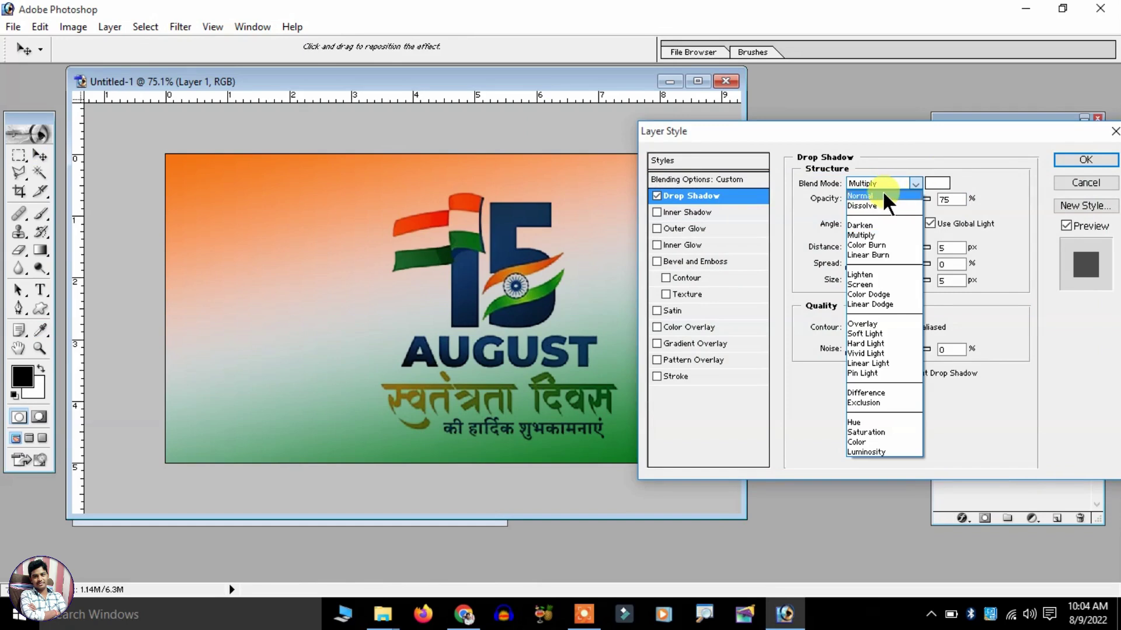
{"action": "left_click", "coordinate": [884, 197]}
{"action": "left_click_drag", "start_coordinate": [911, 200], "coordinate": [933, 200]}
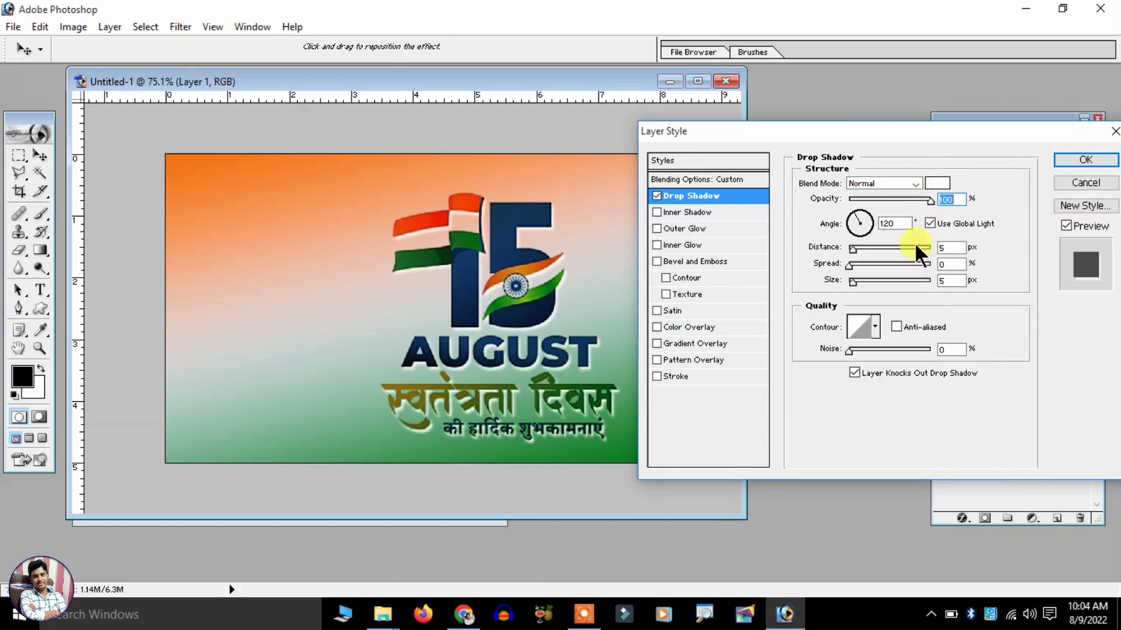
{"action": "left_click_drag", "start_coordinate": [862, 278], "coordinate": [858, 278]}
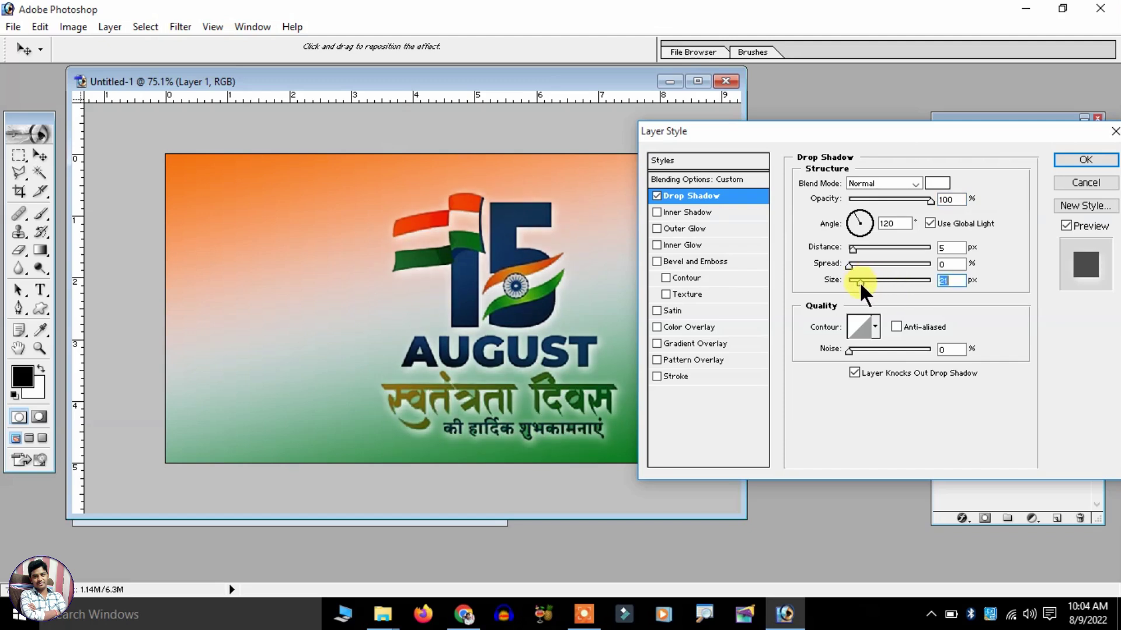
{"action": "left_click", "coordinate": [1085, 160]}
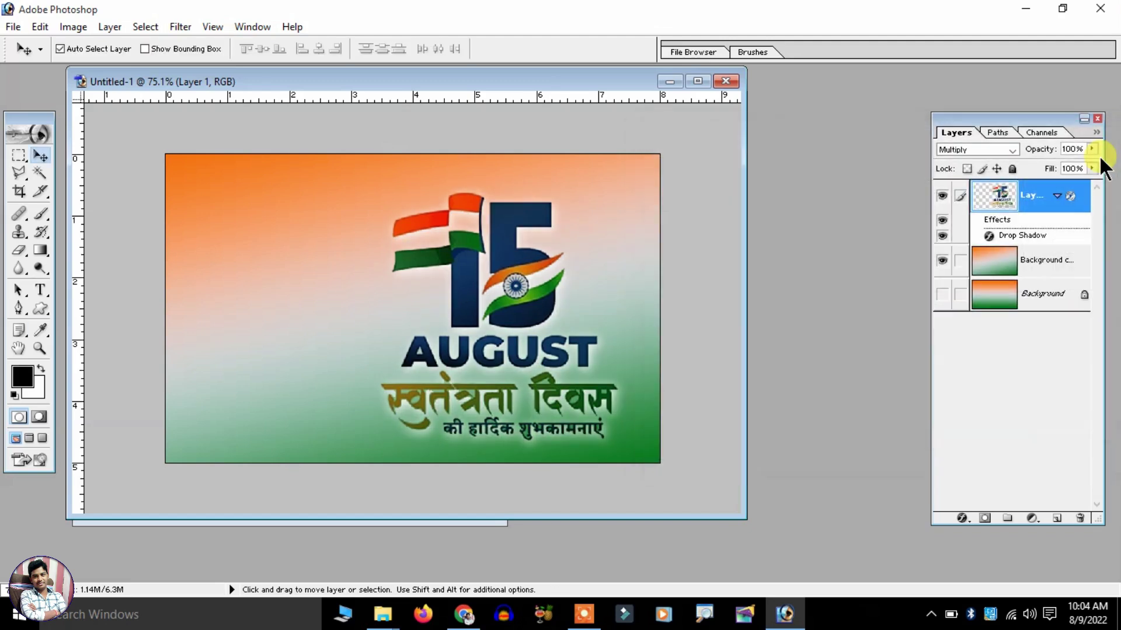
{"action": "left_click_drag", "start_coordinate": [520, 255], "coordinate": [510, 254]}
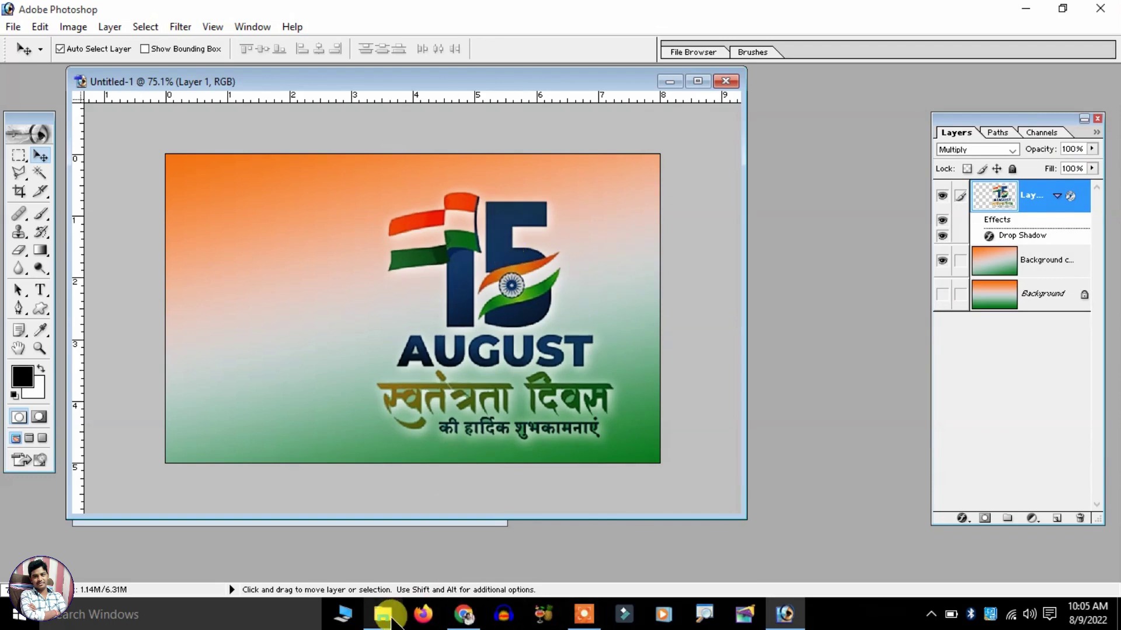
- Select the Photo portrait JPG in the banner editing folder
{"action": "mouse_move", "coordinate": [383, 614]}
{"action": "left_click", "coordinate": [475, 526]}
{"action": "left_click", "coordinate": [286, 450]}
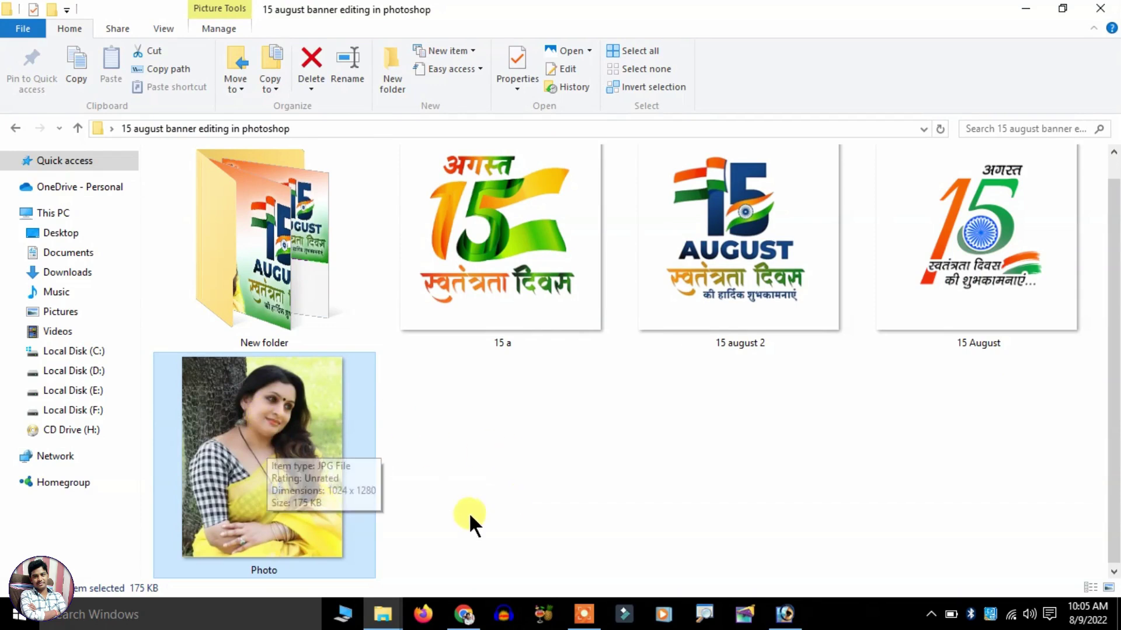
- Search Google for 'remove background' in Chrome and open the remove.bg site
{"action": "left_click", "coordinate": [475, 613]}
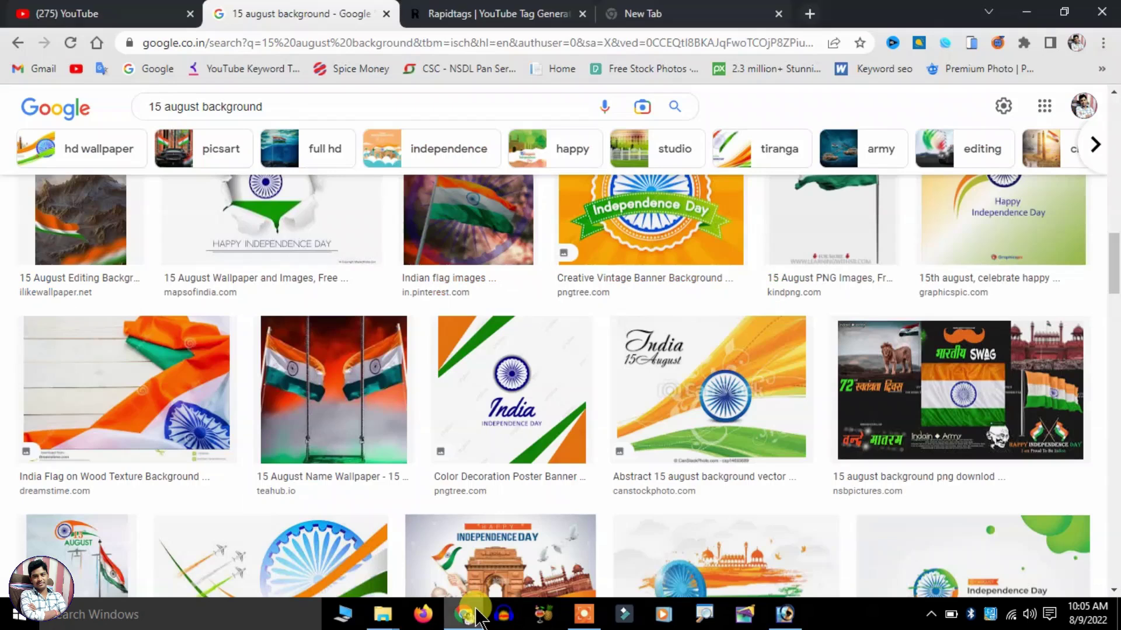
{"action": "left_click", "coordinate": [630, 14]}
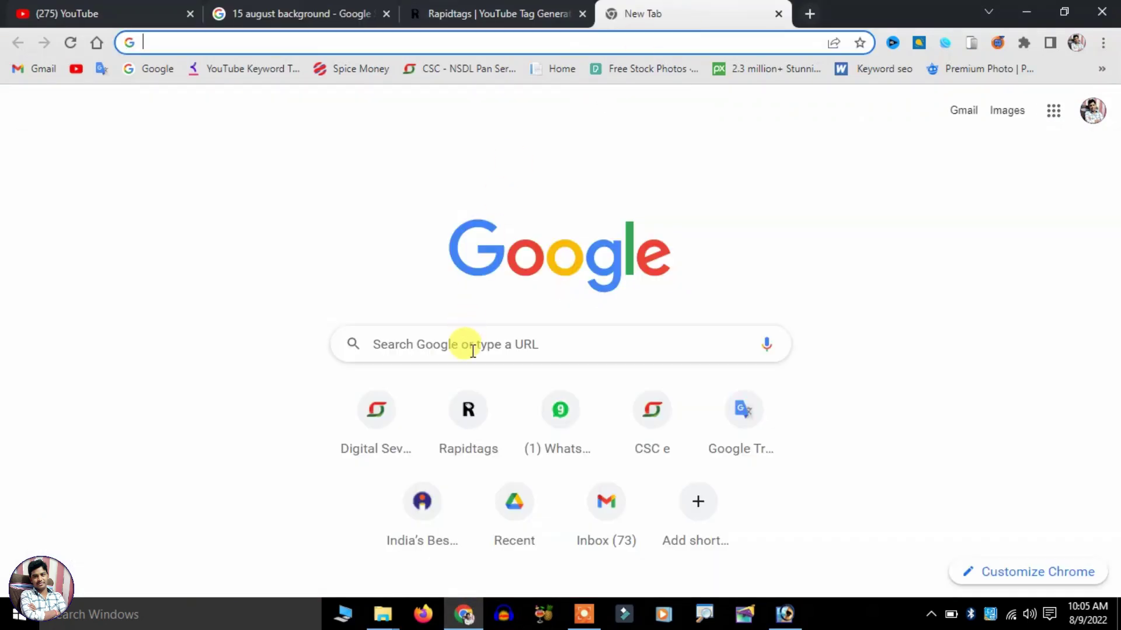
{"action": "left_click", "coordinate": [466, 346]}
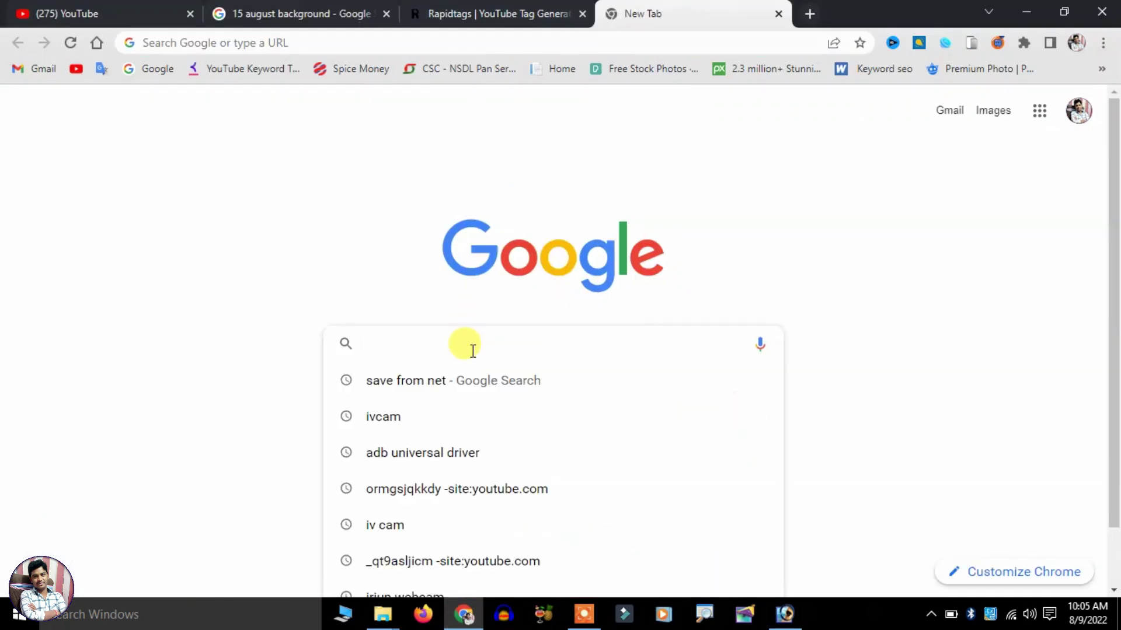
{"action": "type", "text": "remove background"}
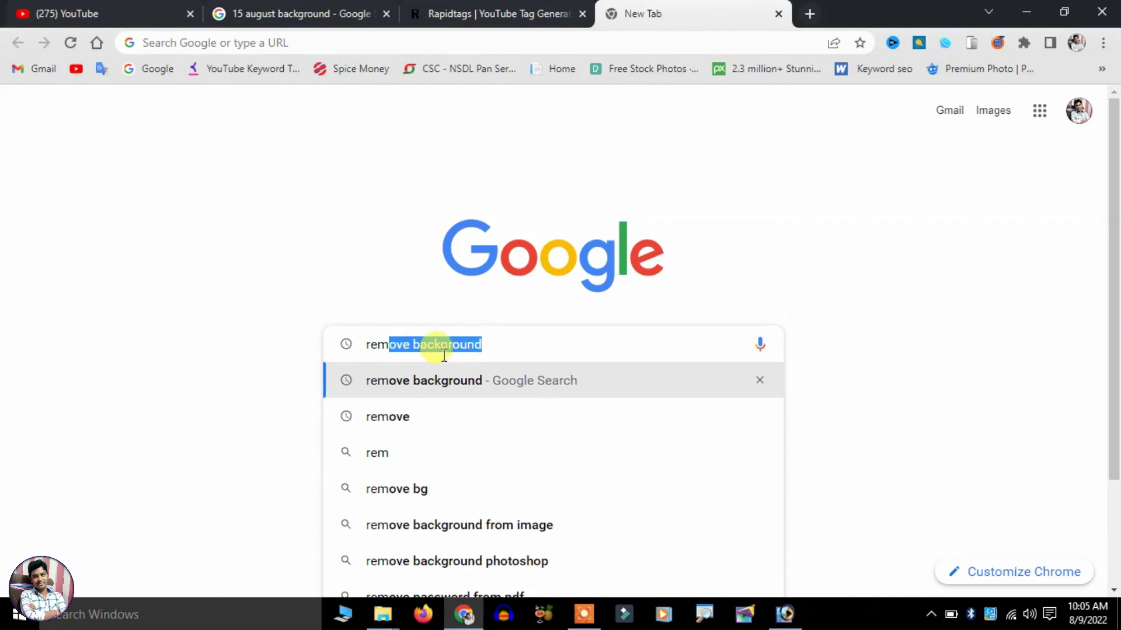
{"action": "left_click", "coordinate": [427, 395]}
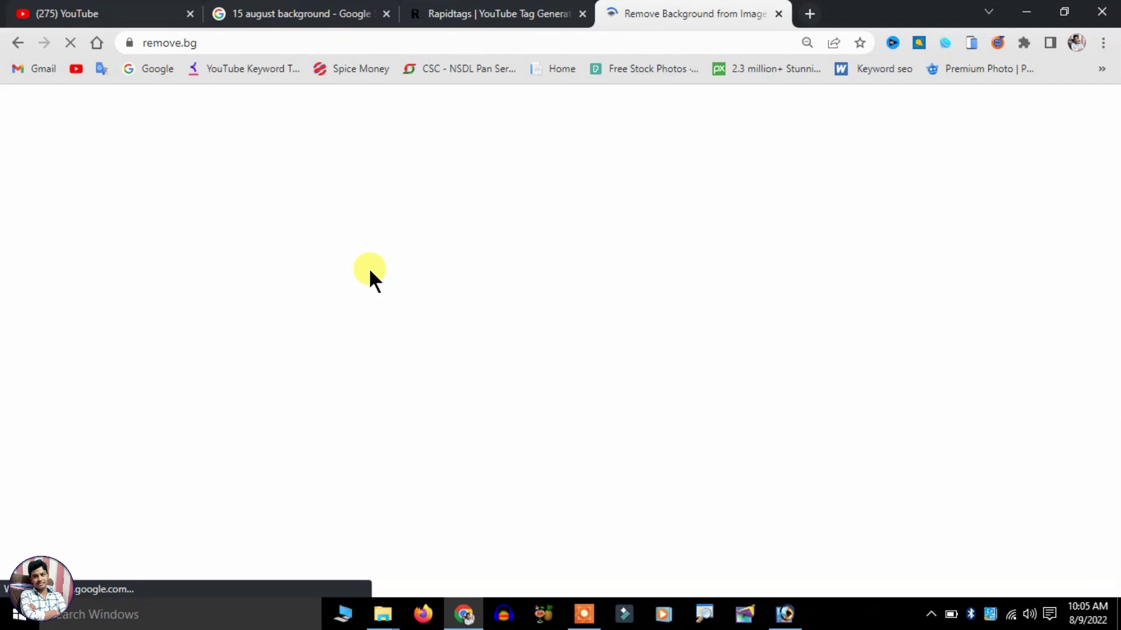
{"action": "scroll", "coordinate": [360, 262], "scroll_direction": "down", "scroll_amount": 3}
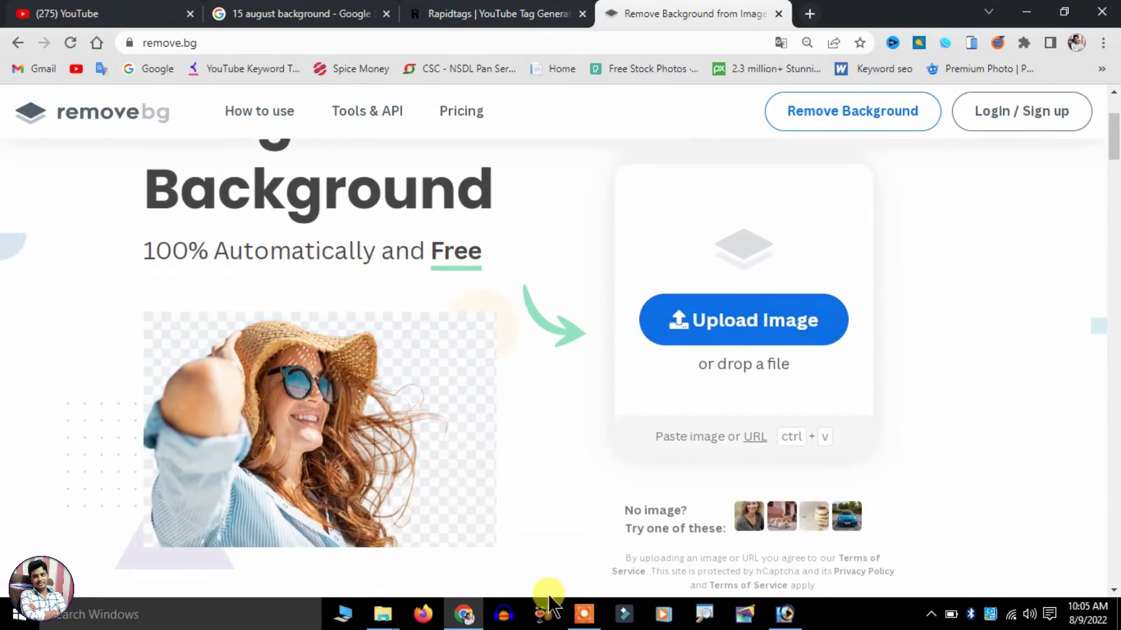
- Upload the woman's photo to remove.bg and download the 447 × 559 transparent preview PNG
{"action": "mouse_move", "coordinate": [382, 614]}
{"action": "left_click", "coordinate": [458, 541]}
{"action": "mouse_move", "coordinate": [304, 474]}
{"action": "left_mouse_down"}
{"action": "mouse_move", "coordinate": [544, 501]}
{"action": "mouse_move", "coordinate": [625, 377]}
{"action": "left_mouse_up"}
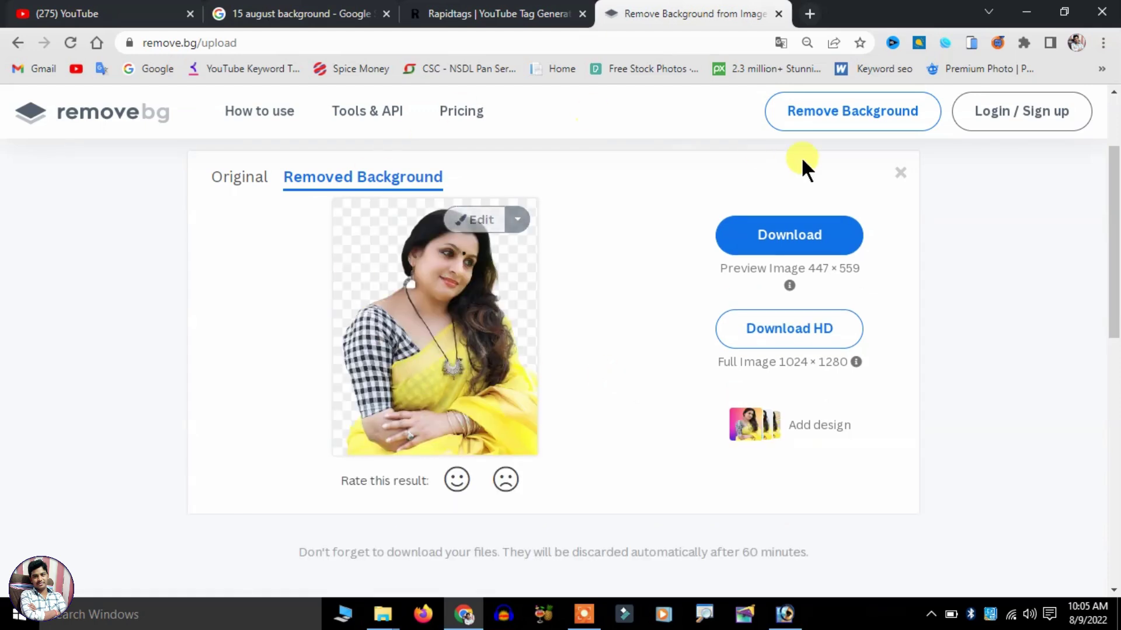
{"action": "left_click", "coordinate": [788, 239]}
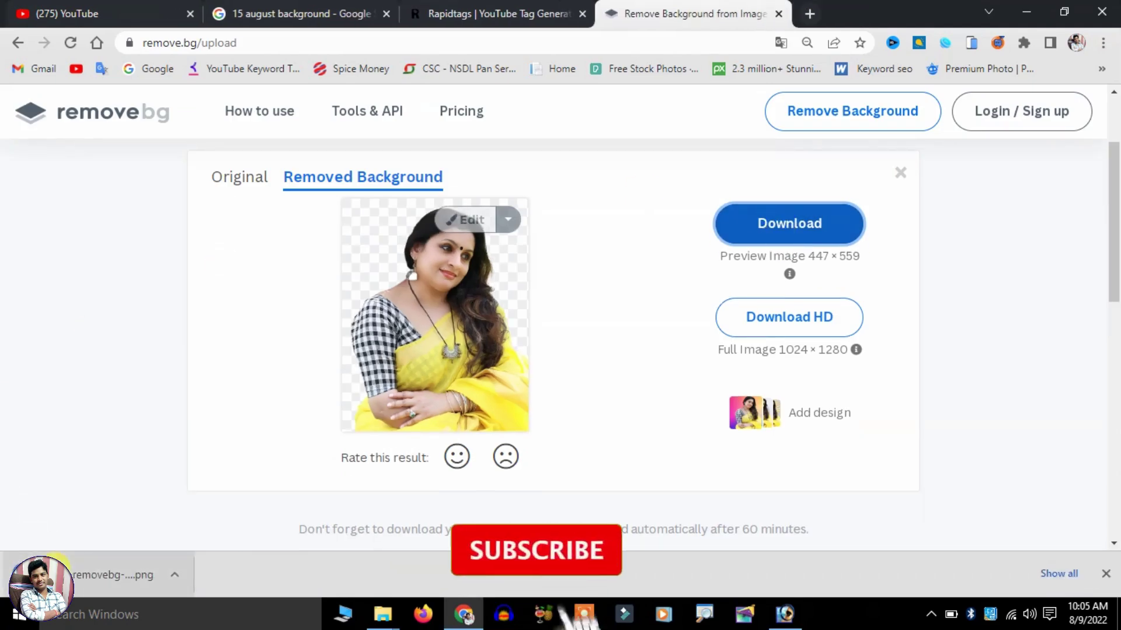
- Open Photo-removebg-preview (1).png in Photoshop and undo a misplaced first copy onto the banner
{"action": "mouse_move", "coordinate": [65, 569]}
{"action": "left_mouse_down"}
{"action": "mouse_move", "coordinate": [580, 346]}
{"action": "mouse_move", "coordinate": [565, 332]}
{"action": "left_mouse_up"}
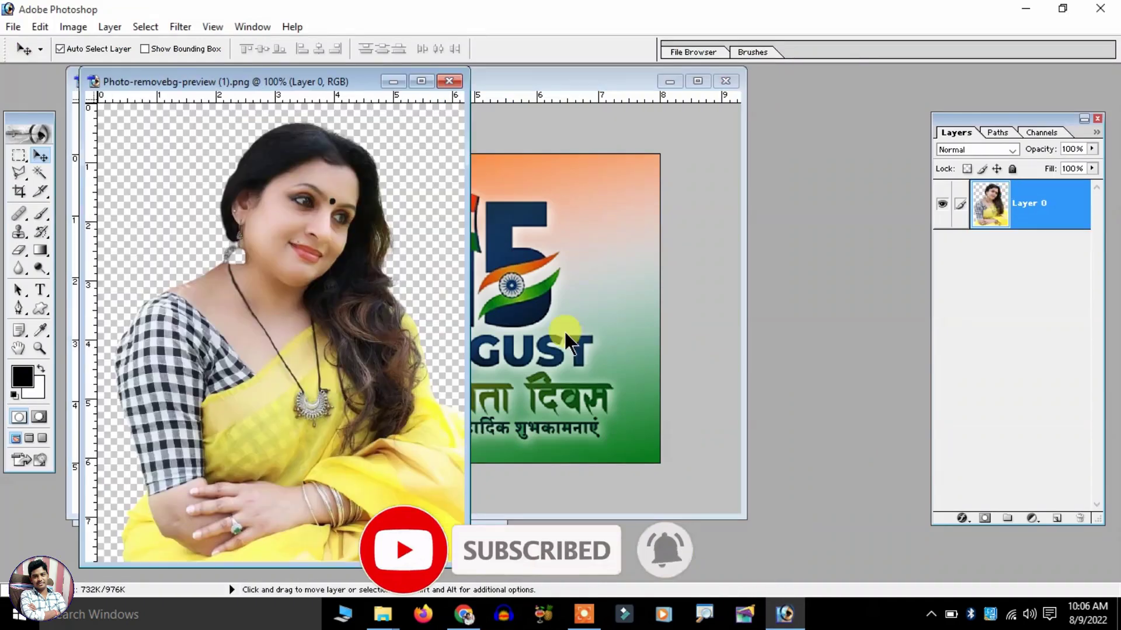
{"action": "left_click_drag", "start_coordinate": [287, 79], "coordinate": [835, 94]}
{"action": "mouse_move", "coordinate": [745, 200]}
{"action": "left_mouse_down"}
{"action": "mouse_move", "coordinate": [619, 238]}
{"action": "mouse_move", "coordinate": [335, 243]}
{"action": "mouse_move", "coordinate": [295, 258]}
{"action": "mouse_move", "coordinate": [265, 299]}
{"action": "left_mouse_up"}
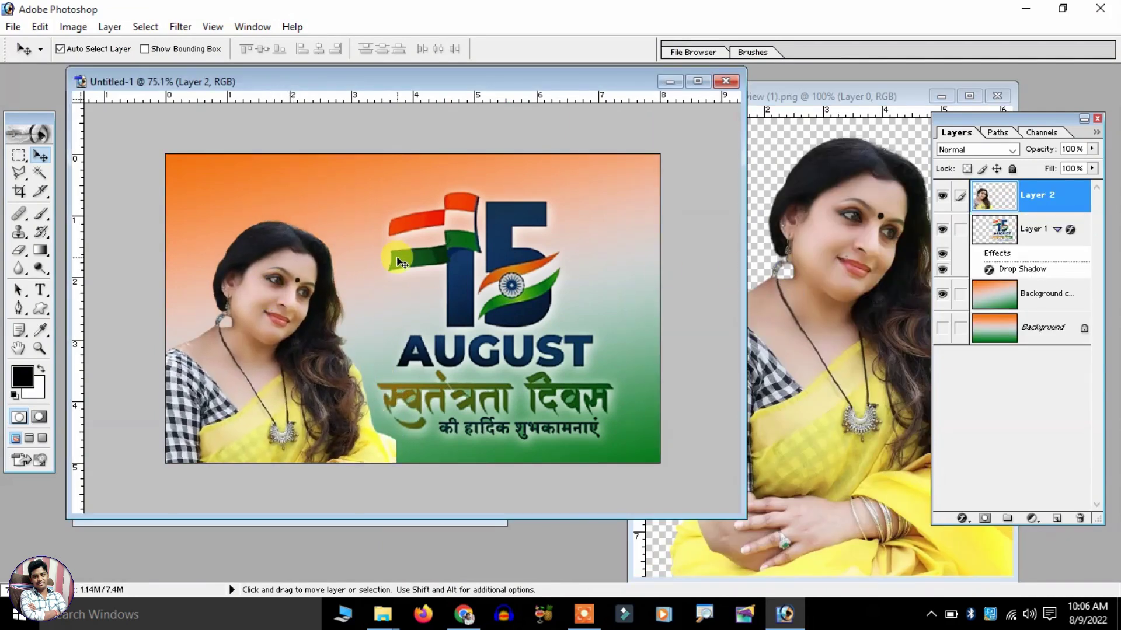
{"action": "key", "text": "ctrl+alt+z"}
{"action": "key", "text": "ctrl+alt+z"}
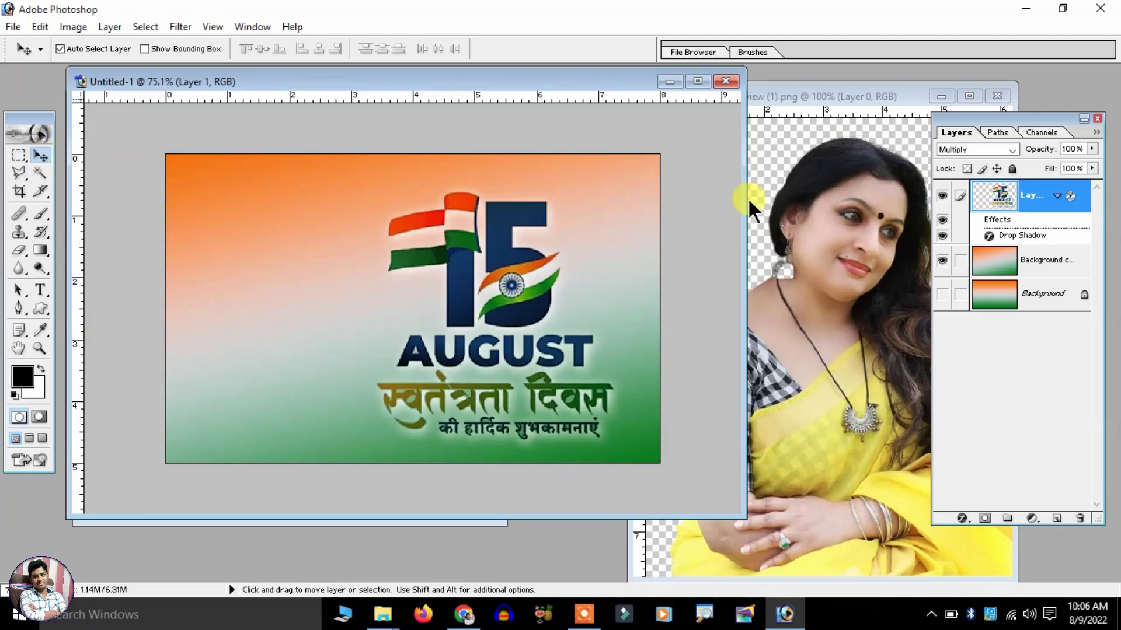
- Copy the cut-out woman onto the banner's left side as Layer 2, then close the PNG
{"action": "left_click", "coordinate": [750, 207]}
{"action": "mouse_move", "coordinate": [858, 187]}
{"action": "left_mouse_down"}
{"action": "mouse_move", "coordinate": [193, 252]}
{"action": "mouse_move", "coordinate": [475, 268]}
{"action": "left_mouse_up"}
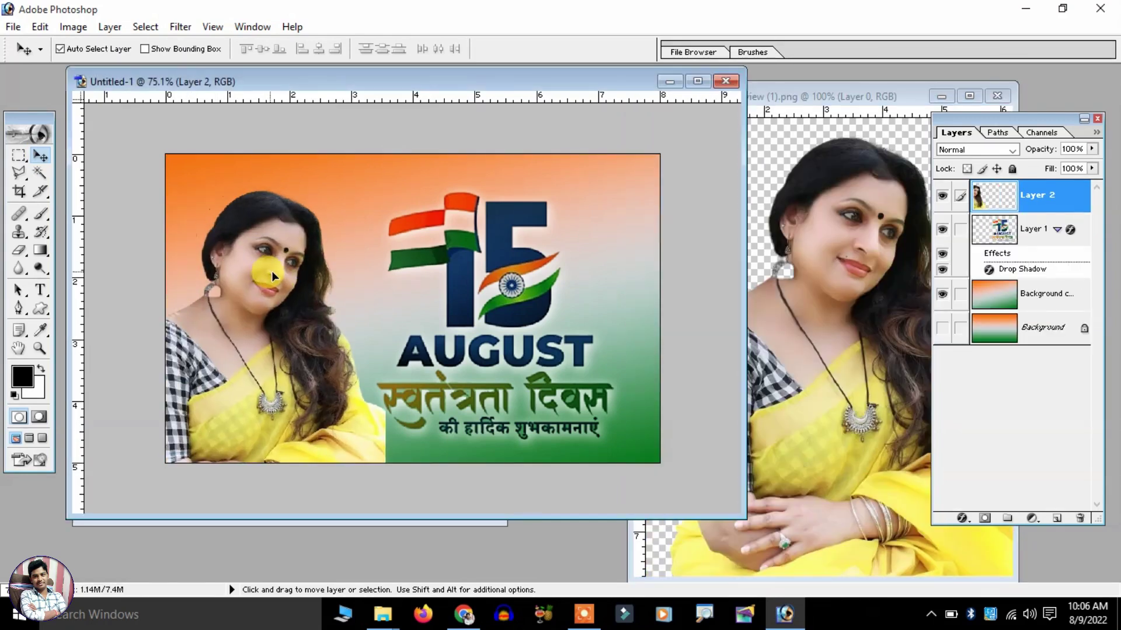
{"action": "left_click", "coordinate": [852, 174]}
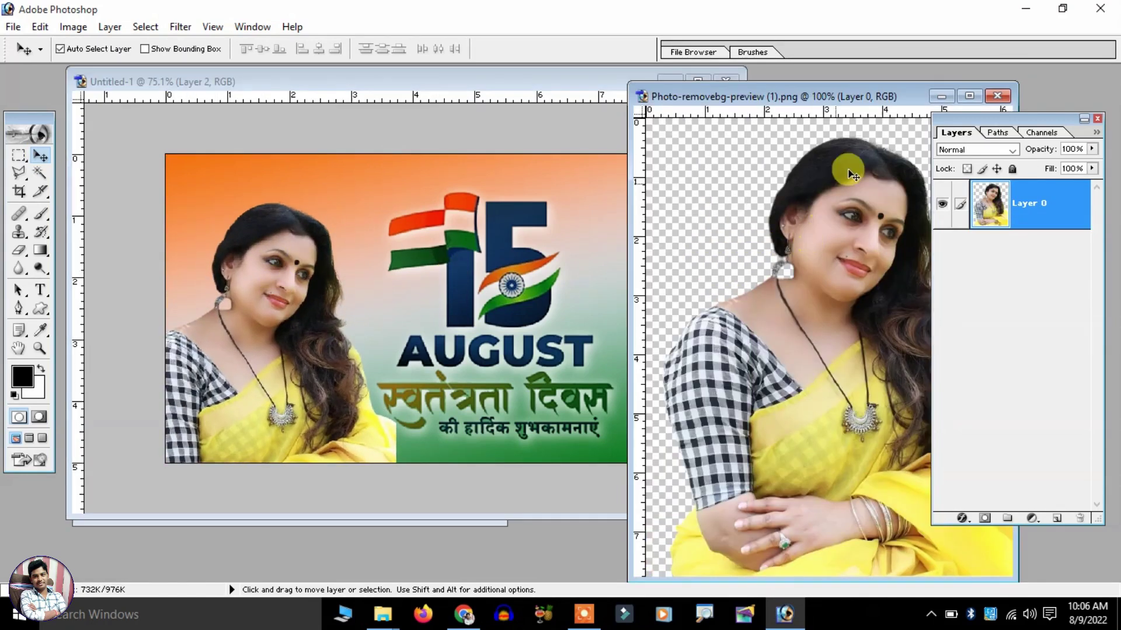
{"action": "left_click", "coordinate": [1000, 95]}
- Nudge the woman's layer into place and resize it to about 101.5%
{"action": "left_click", "coordinate": [698, 82]}
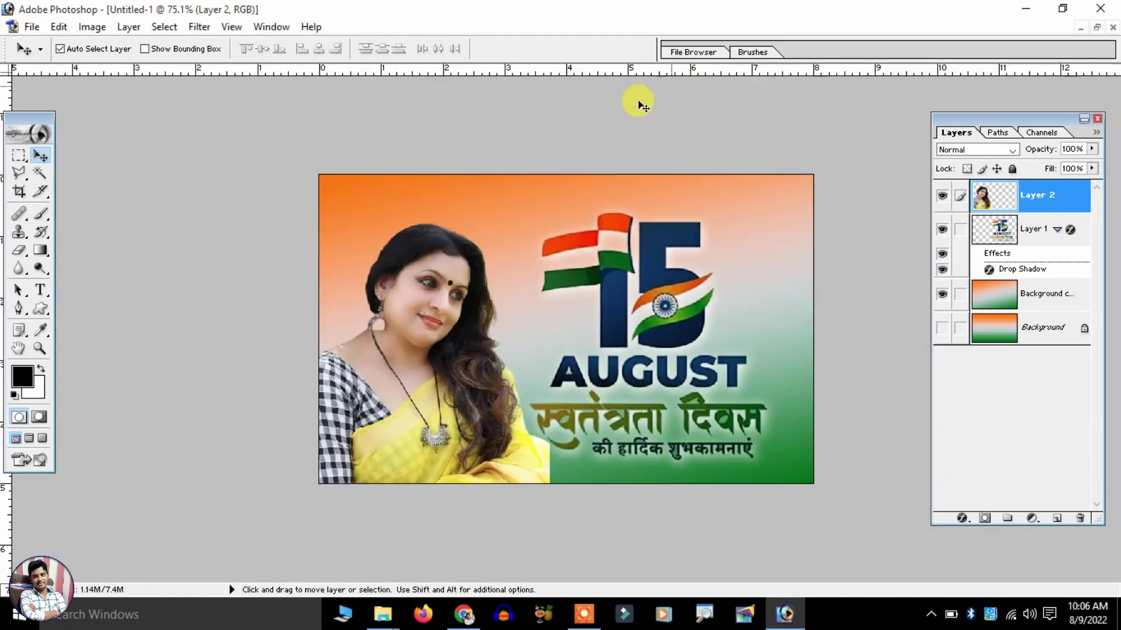
{"action": "left_click_drag", "start_coordinate": [395, 362], "coordinate": [398, 370]}
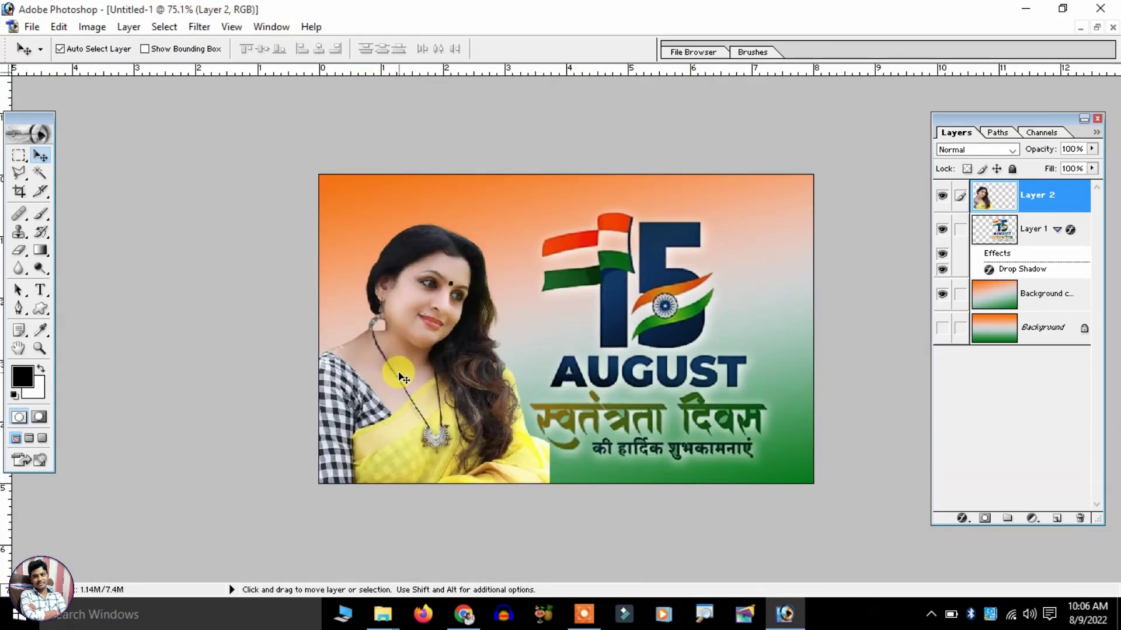
{"action": "key", "text": "ctrl+t"}
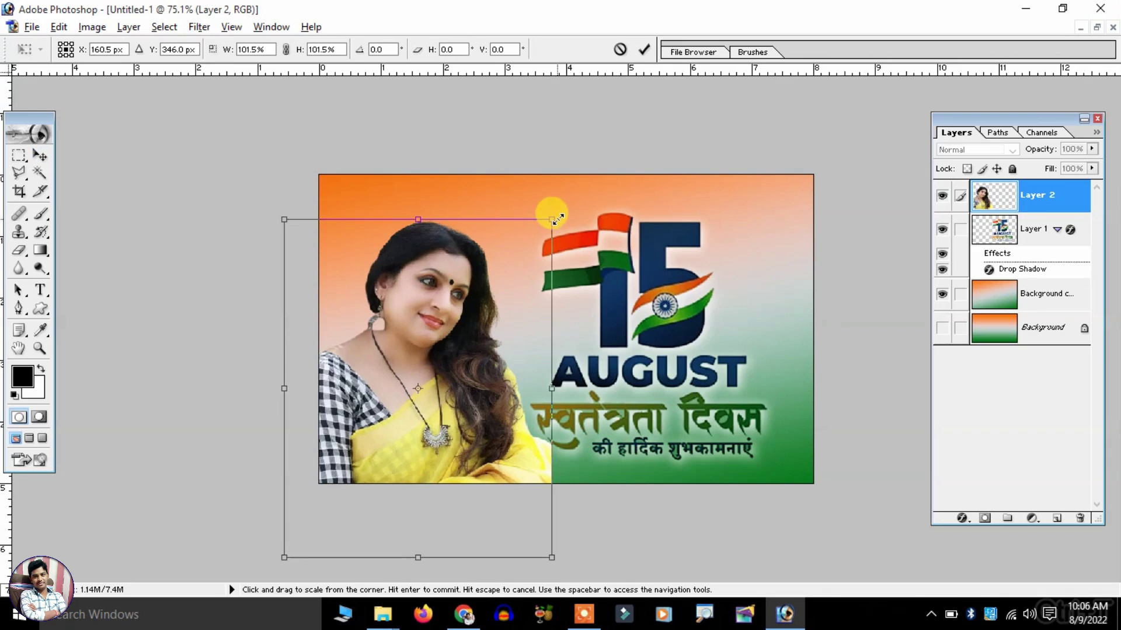
{"action": "key", "text": "Return"}
- Erase the saree edge overlapping the Hindi greeting, then fit the banner on screen
{"action": "key", "text": "ctrl+plus"}
{"action": "scroll", "coordinate": [549, 470], "scroll_direction": "down", "scroll_amount": 5}
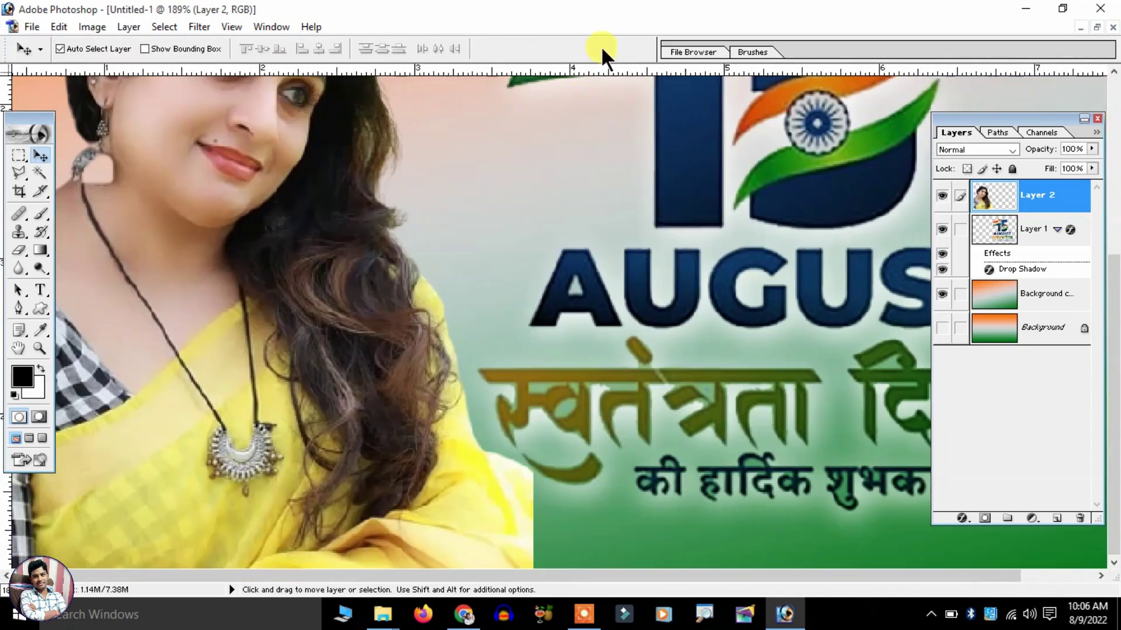
{"action": "left_click", "coordinate": [25, 245]}
{"action": "mouse_move", "coordinate": [525, 447]}
{"action": "left_mouse_down"}
{"action": "mouse_move", "coordinate": [519, 458]}
{"action": "mouse_move", "coordinate": [565, 557]}
{"action": "left_mouse_up"}
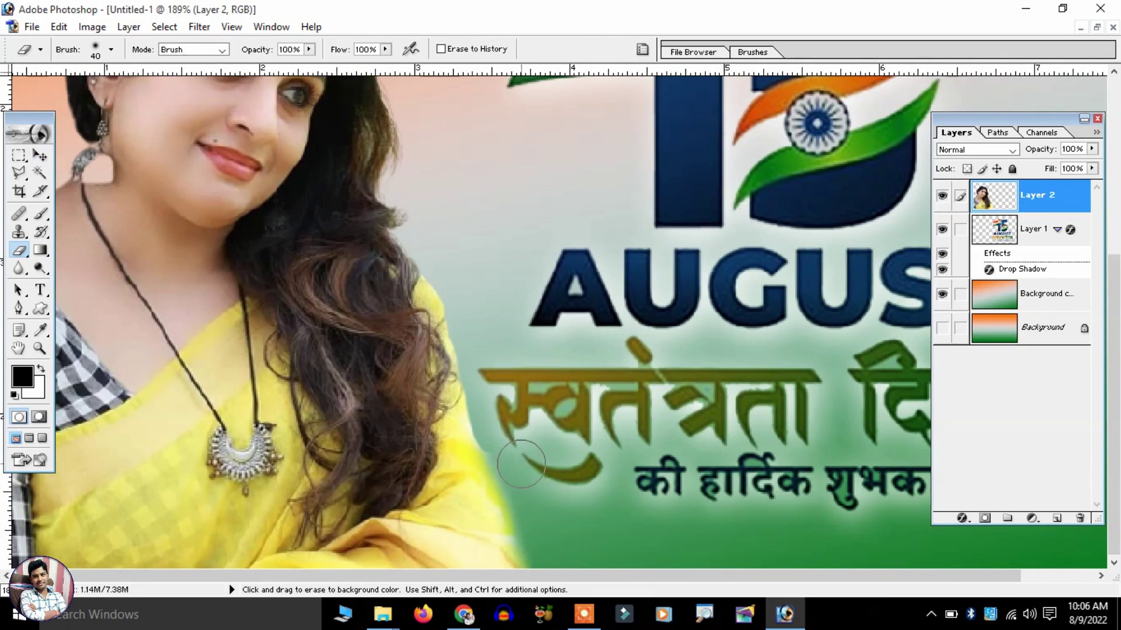
{"action": "key", "text": "ctrl+minus"}
{"action": "key", "text": "ctrl+0"}
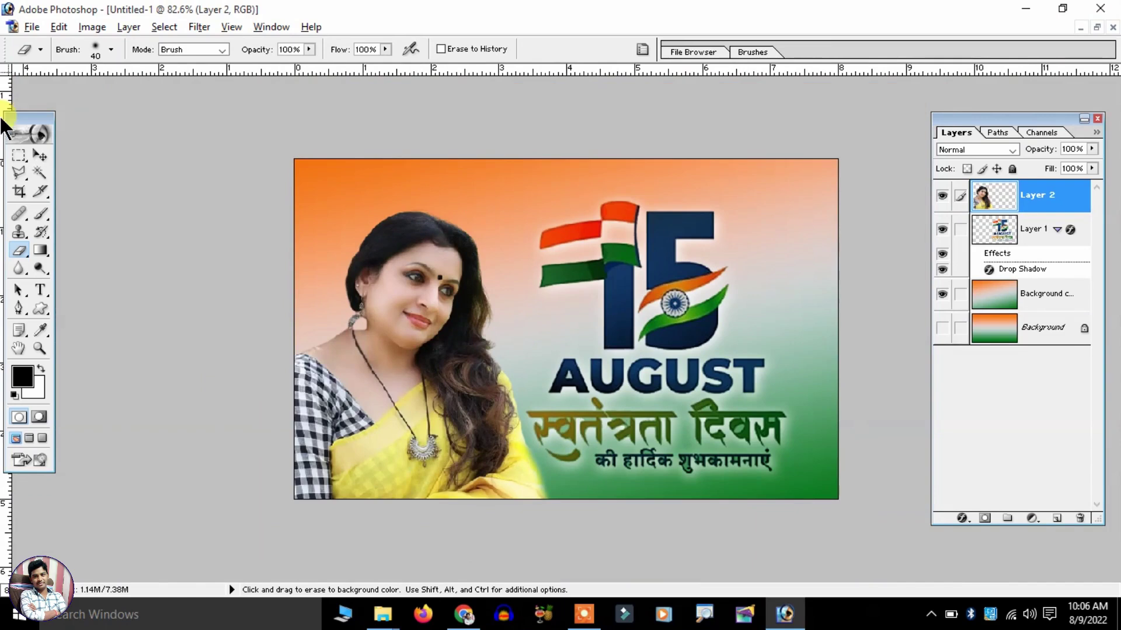
- Move the woman lower, duplicate her as Layer 2 copy, and place the copy behind the original
{"action": "key", "text": "v"}
{"action": "left_click_drag", "start_coordinate": [463, 292], "coordinate": [422, 337]}
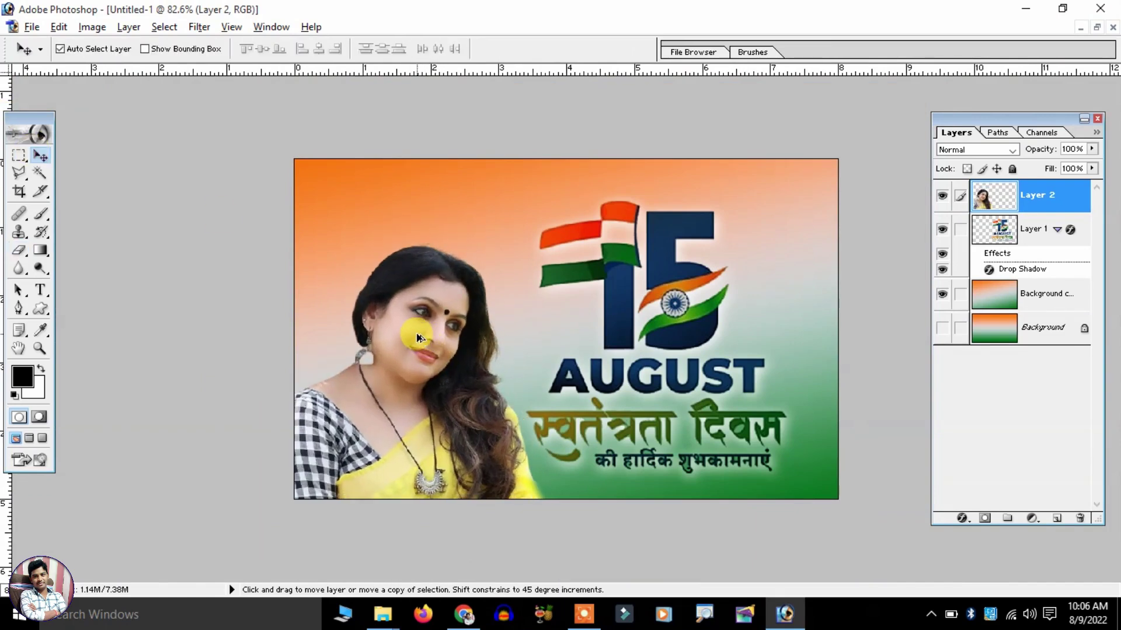
{"action": "mouse_move", "coordinate": [416, 337]}
{"action": "left_mouse_down"}
{"action": "mouse_move", "coordinate": [493, 294]}
{"action": "mouse_move", "coordinate": [462, 290]}
{"action": "left_mouse_up"}
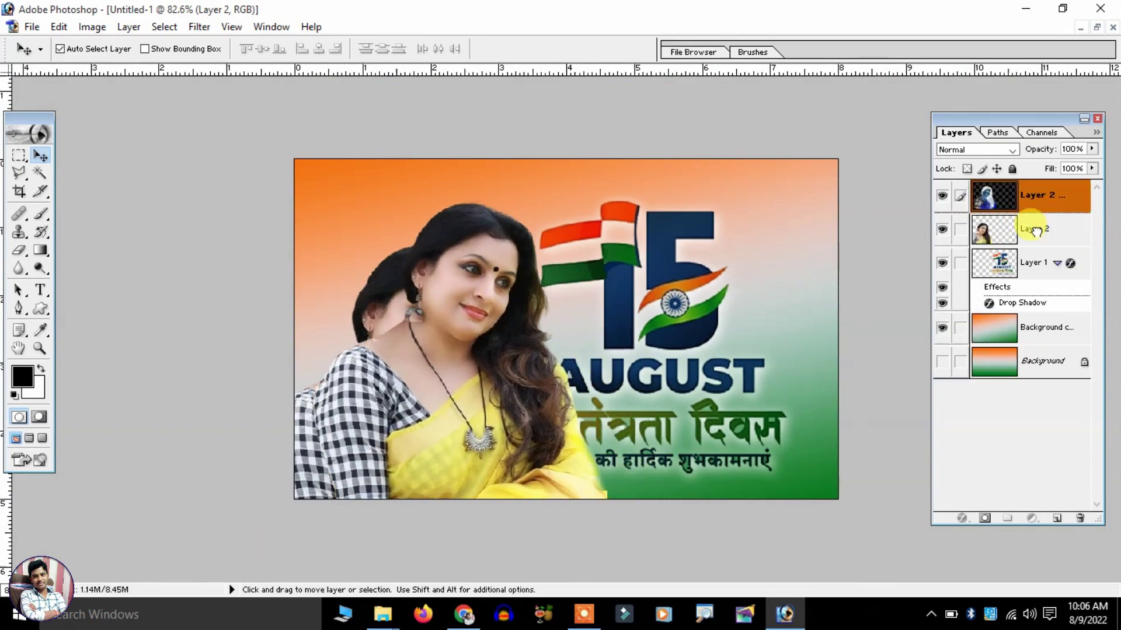
{"action": "left_click_drag", "start_coordinate": [1040, 213], "coordinate": [1036, 232]}
{"action": "left_click_drag", "start_coordinate": [454, 245], "coordinate": [421, 245]}
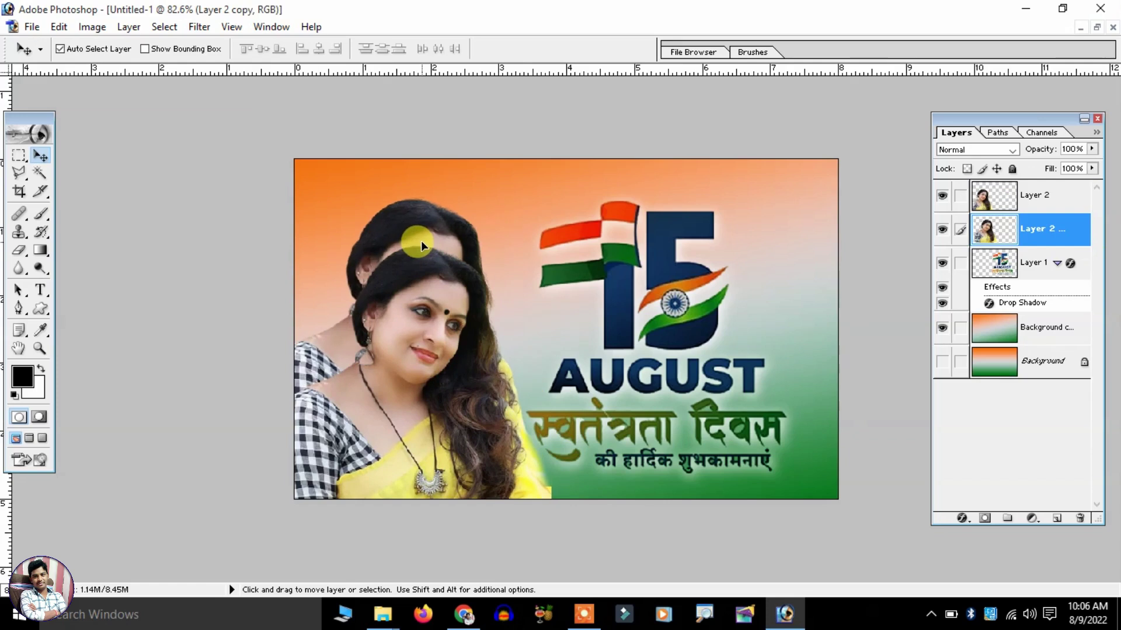
- Enlarge the back copy to 138% and shift it further left
{"action": "key", "text": "ctrl+t"}
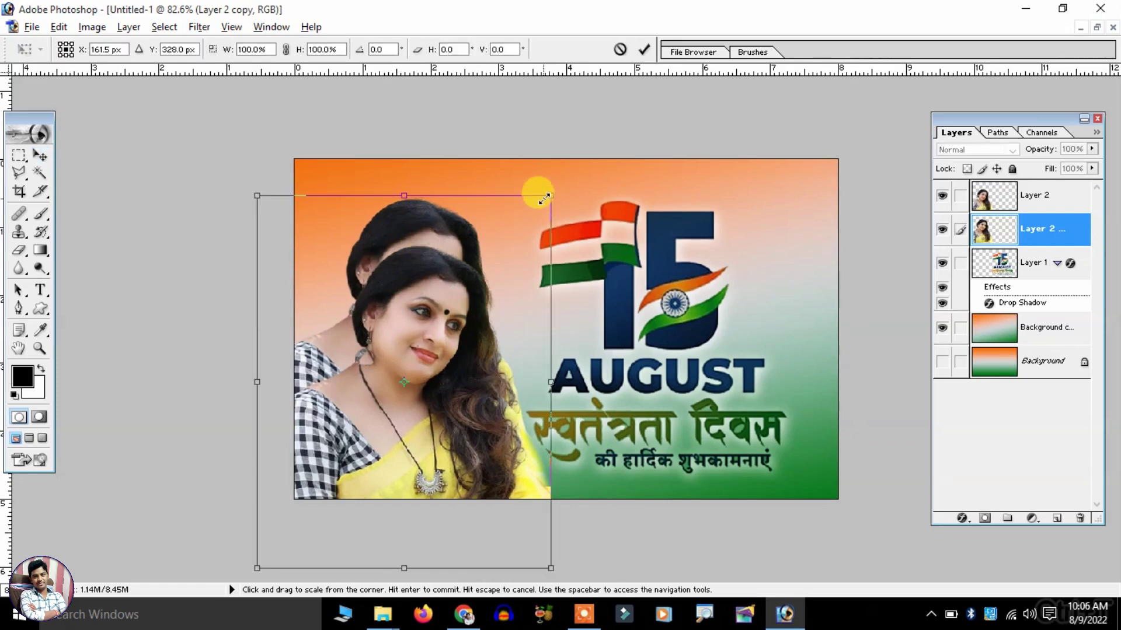
{"action": "left_click_drag", "start_coordinate": [551, 195], "coordinate": [607, 125]}
{"action": "left_click_drag", "start_coordinate": [455, 220], "coordinate": [406, 223]}
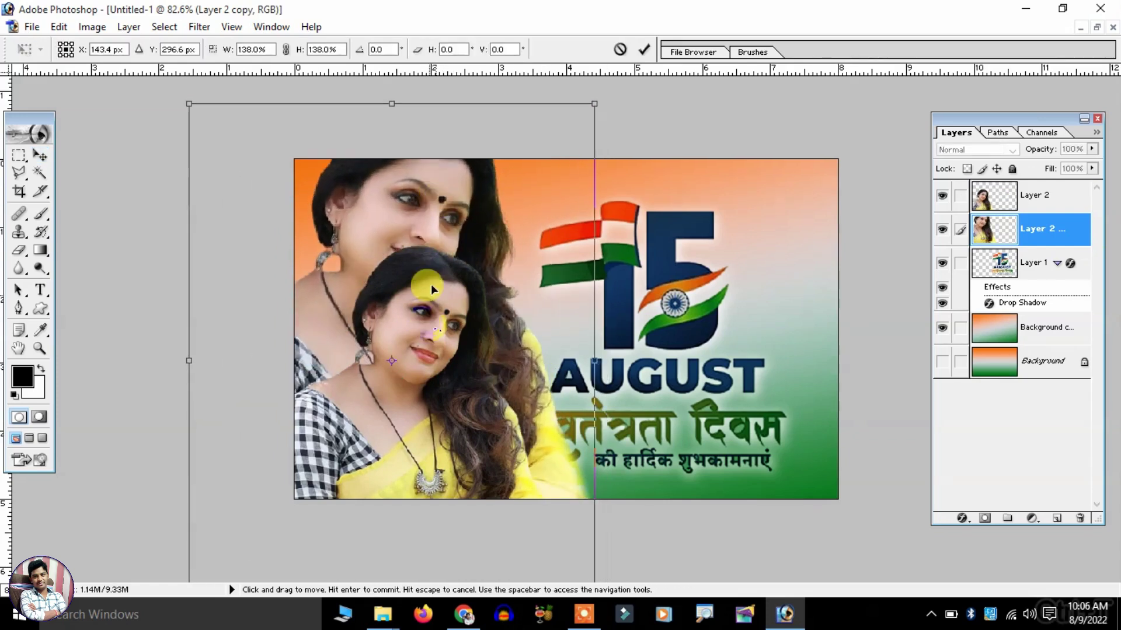
{"action": "key", "text": "Return"}
- Move the front woman down and slightly left
{"action": "left_click_drag", "start_coordinate": [409, 311], "coordinate": [415, 345]}
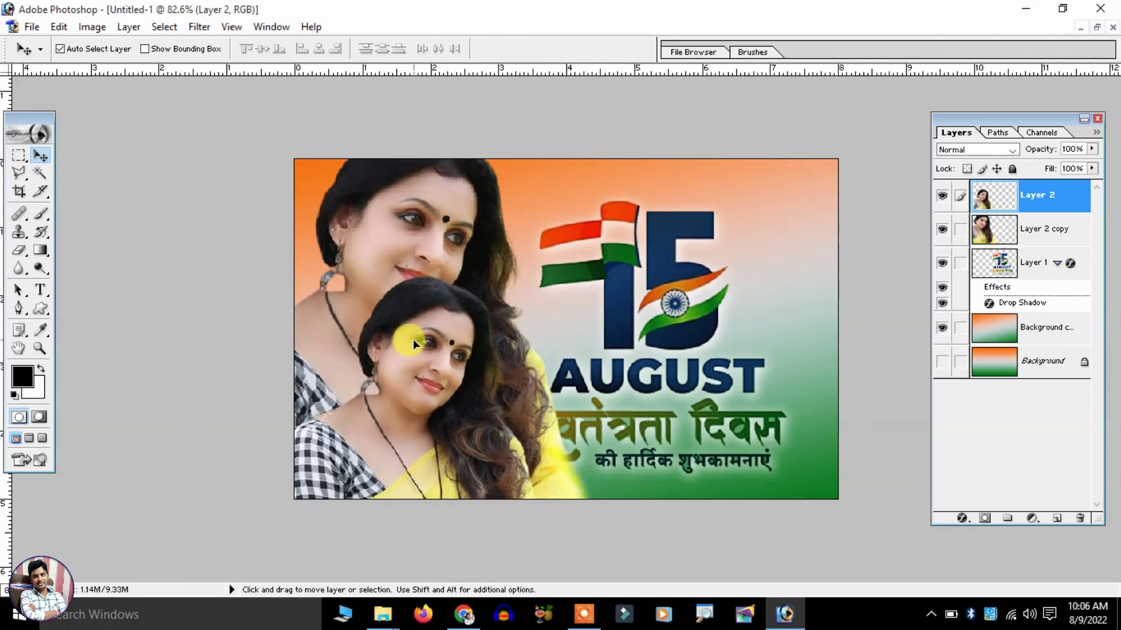
{"action": "key", "text": "ctrl+t"}
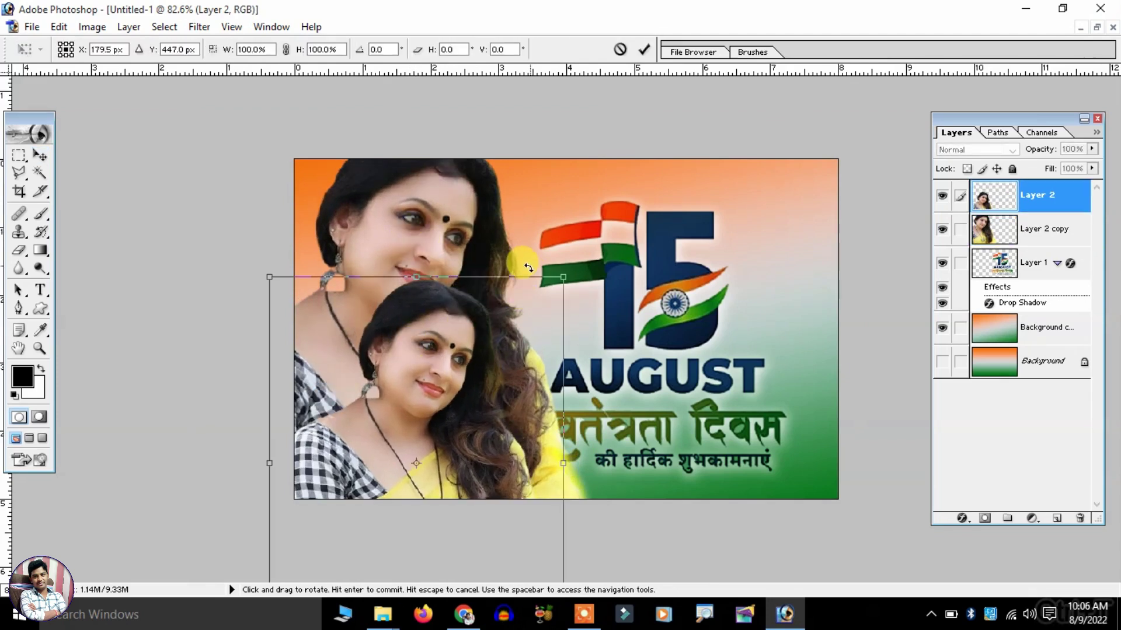
{"action": "left_click_drag", "start_coordinate": [471, 347], "coordinate": [465, 344]}
{"action": "key", "text": "Return"}
- Rotate the back copy slightly and reposition it toward the AUGUST text
{"action": "left_click", "coordinate": [437, 237]}
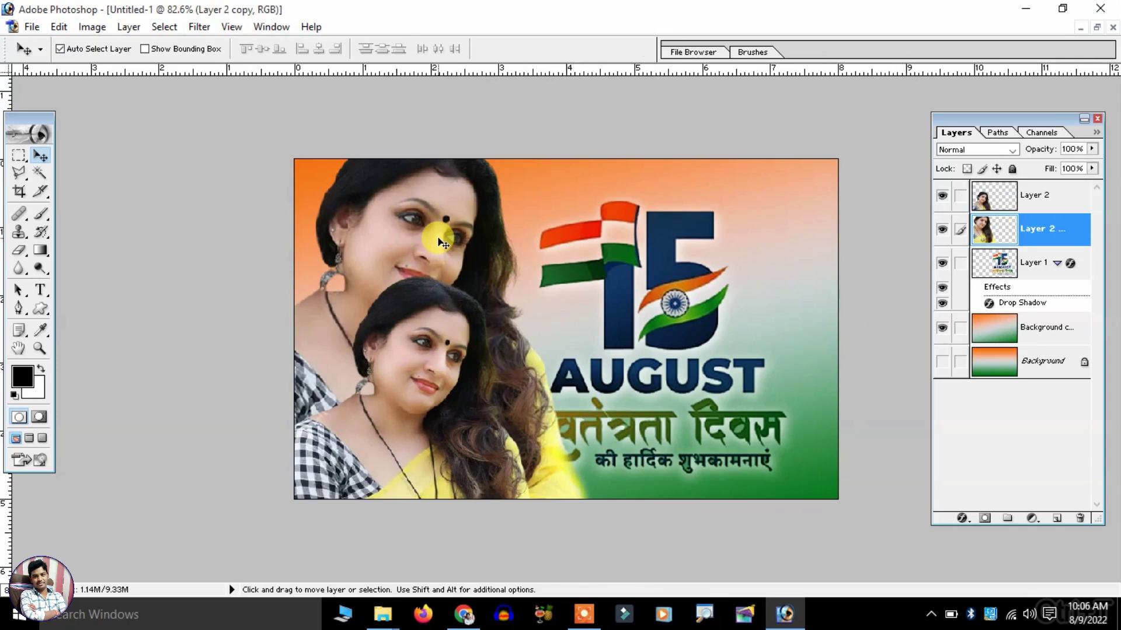
{"action": "key", "text": "ctrl+t"}
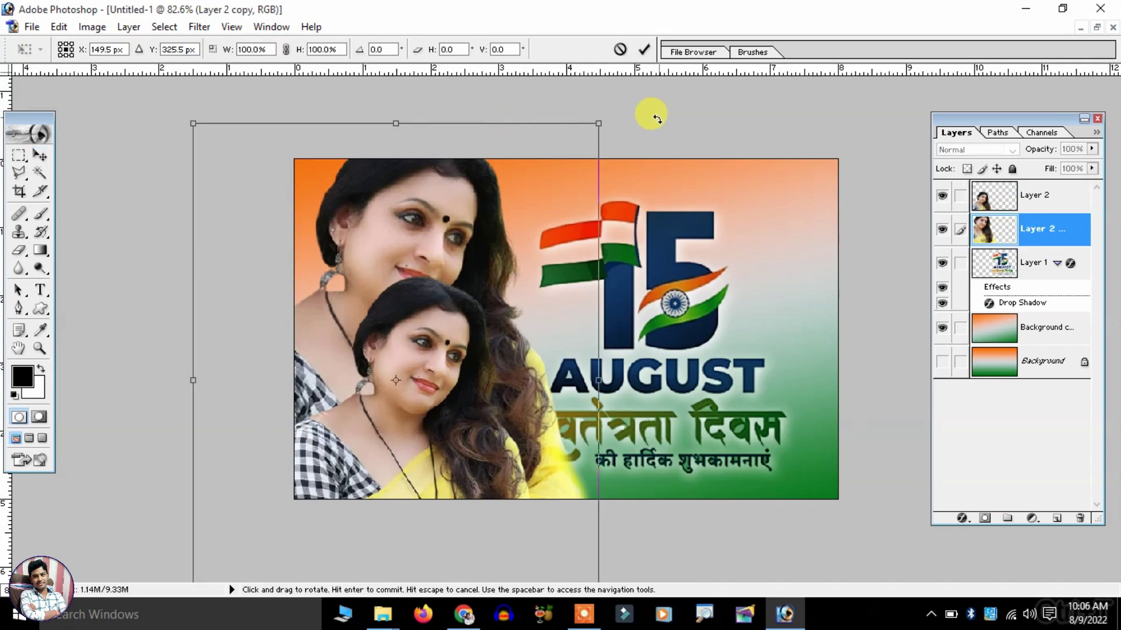
{"action": "left_click_drag", "start_coordinate": [657, 119], "coordinate": [593, 44]}
{"action": "key", "text": "Return"}
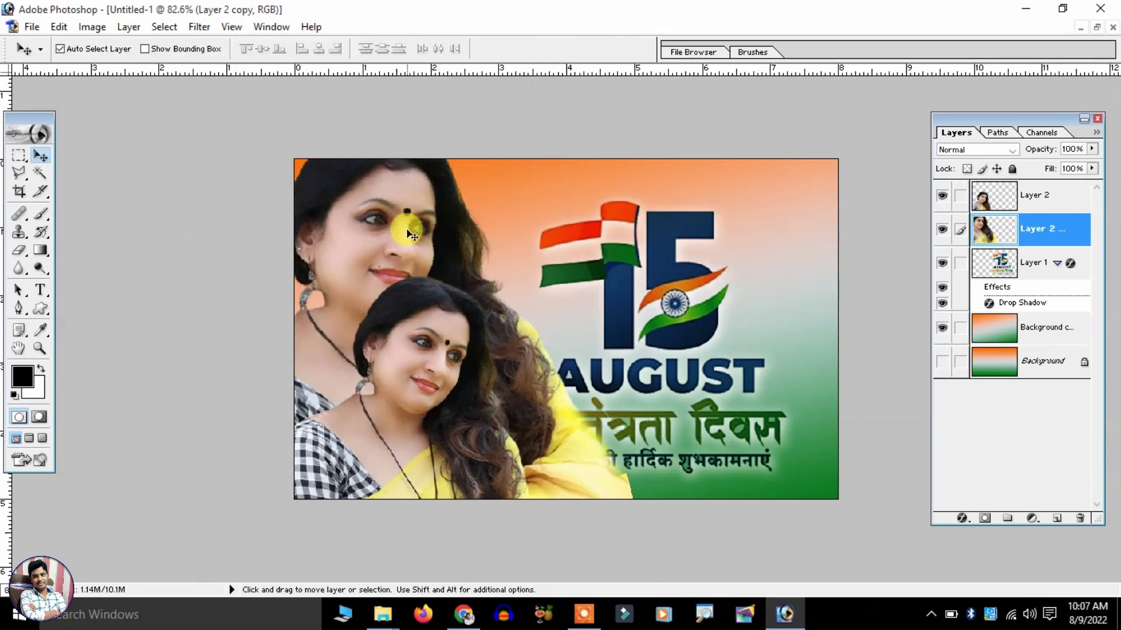
{"action": "left_click_drag", "start_coordinate": [408, 234], "coordinate": [397, 221]}
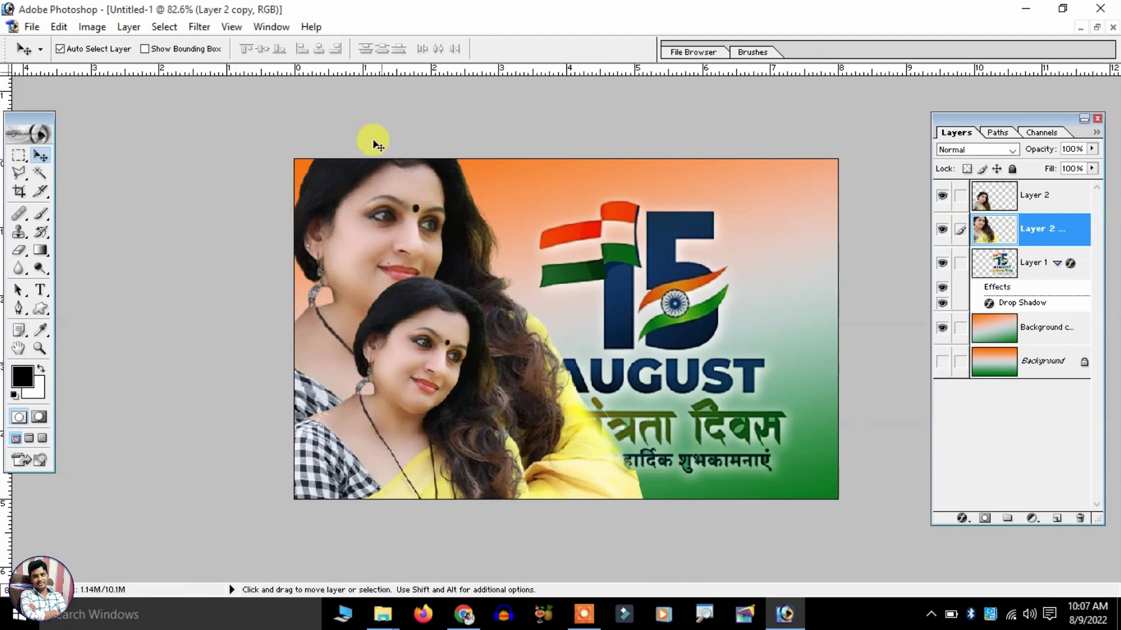
{"action": "left_click", "coordinate": [92, 26]}
{"action": "mouse_move", "coordinate": [128, 69]}
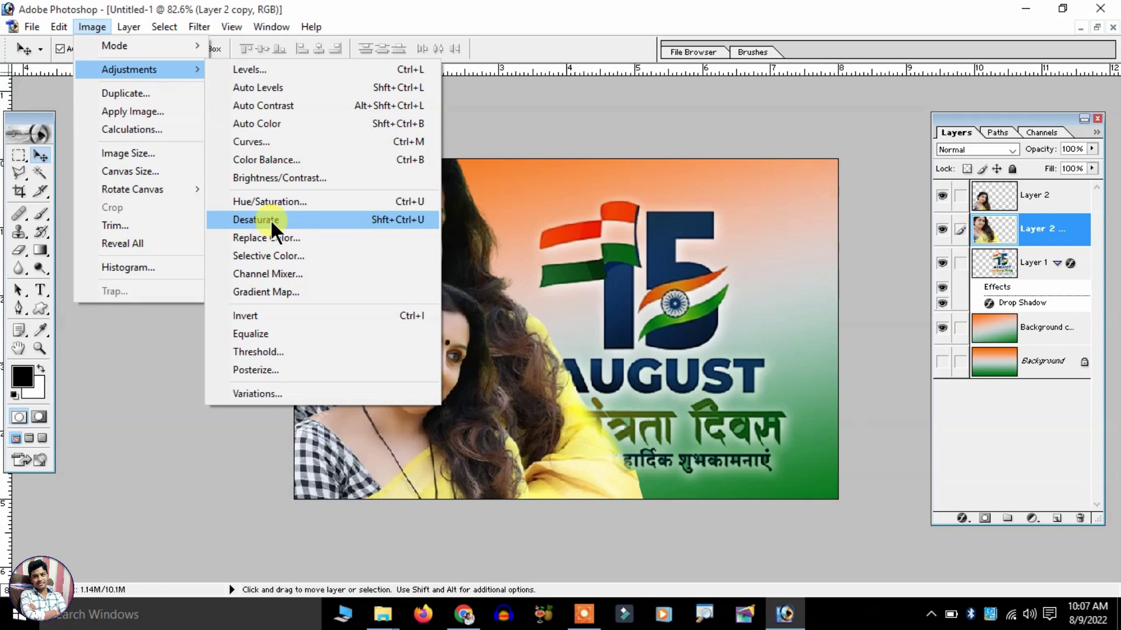
- Make the back copy greyscale, move it beneath the logo layer, and shrink it to 85.4%
{"action": "left_click", "coordinate": [321, 220]}
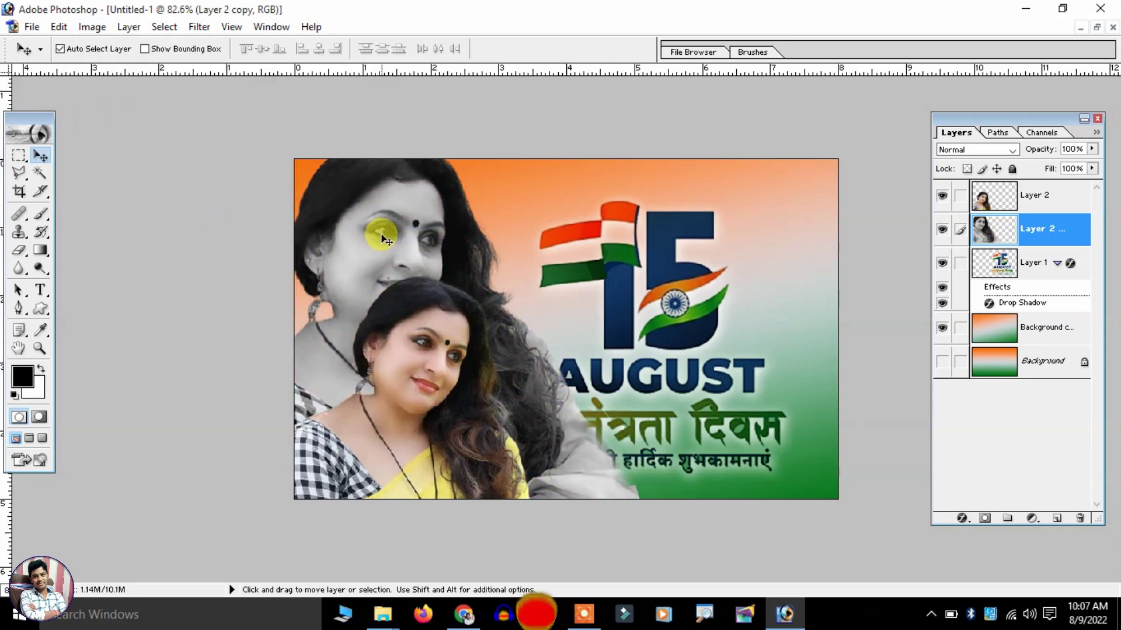
{"action": "key", "text": "ctrl+bracketleft"}
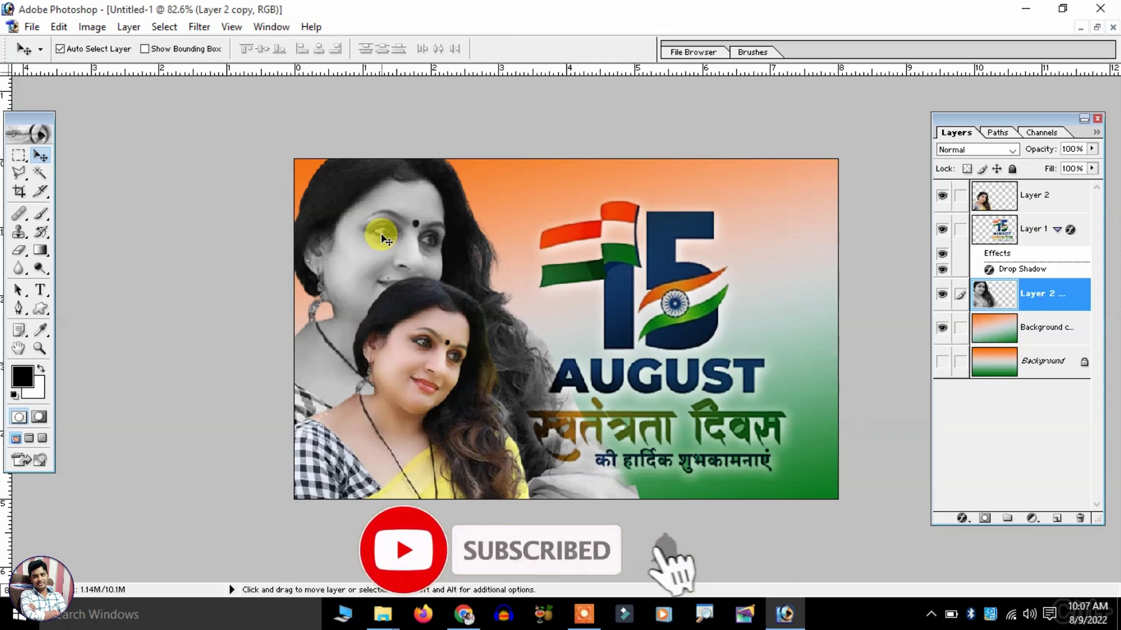
{"action": "key", "text": "ctrl+t"}
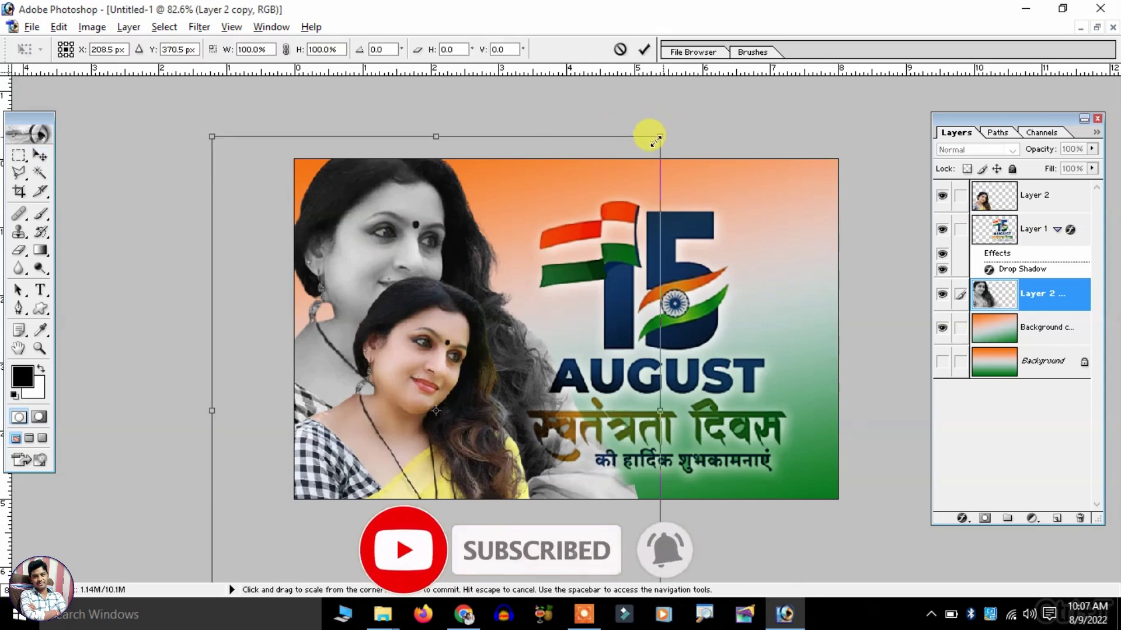
{"action": "left_click_drag", "start_coordinate": [656, 140], "coordinate": [633, 174]}
{"action": "left_click_drag", "start_coordinate": [400, 232], "coordinate": [384, 181]}
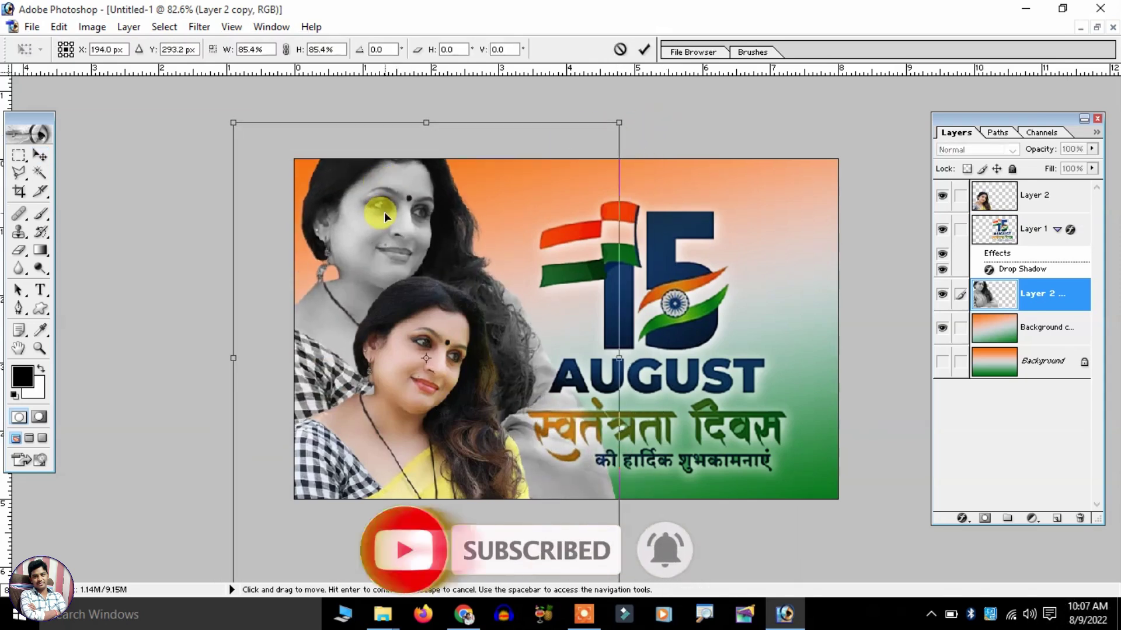
{"action": "key", "text": "Return"}
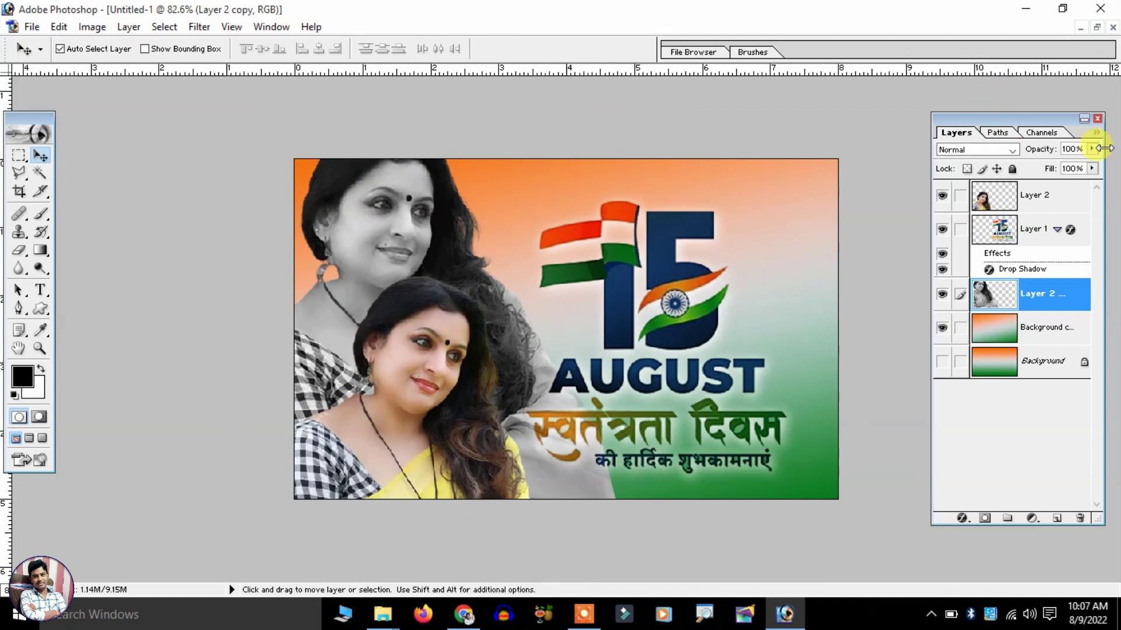
- Fade the grey duplicate to about 52% opacity with Multiply blending
{"action": "left_click_drag", "start_coordinate": [1090, 149], "coordinate": [1043, 163]}
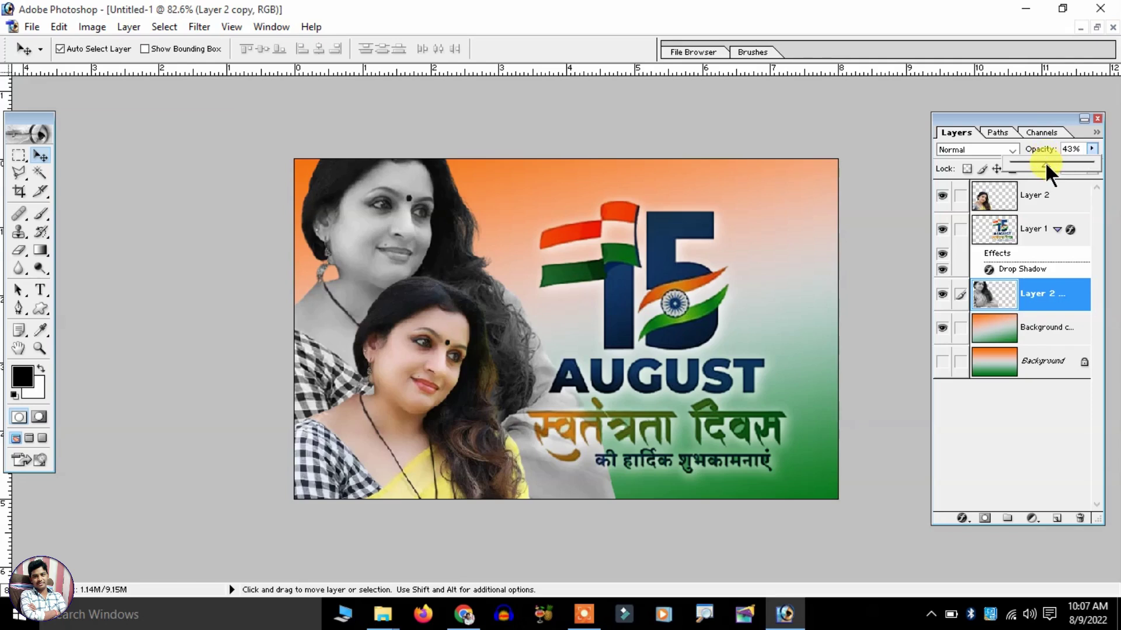
{"action": "left_click", "coordinate": [1033, 196]}
{"action": "left_click", "coordinate": [1012, 290]}
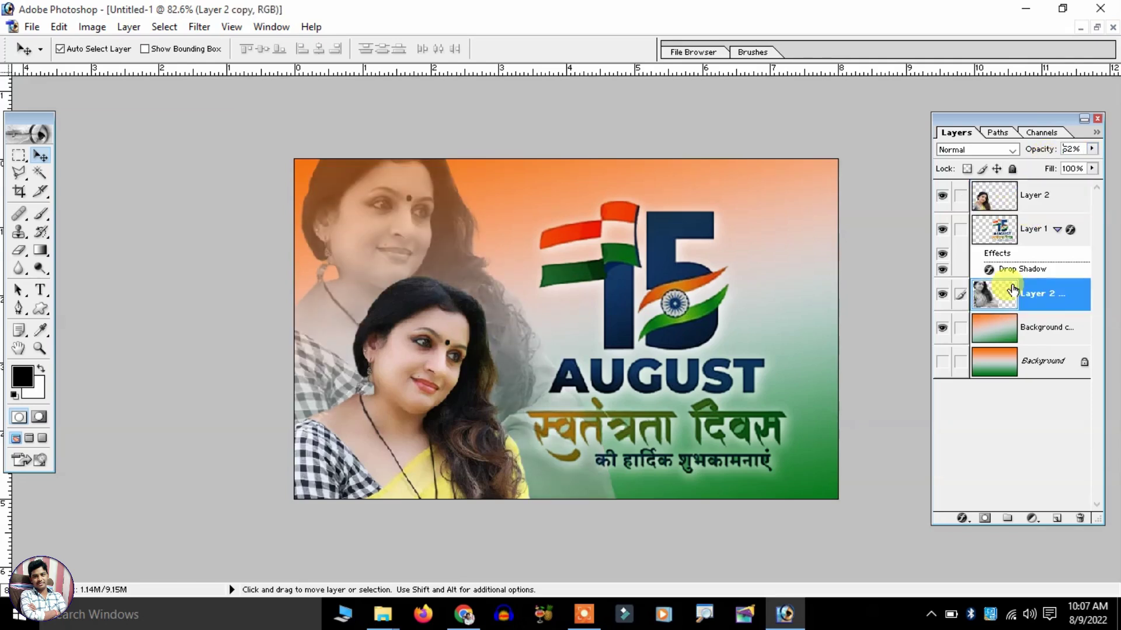
{"action": "left_click", "coordinate": [969, 145]}
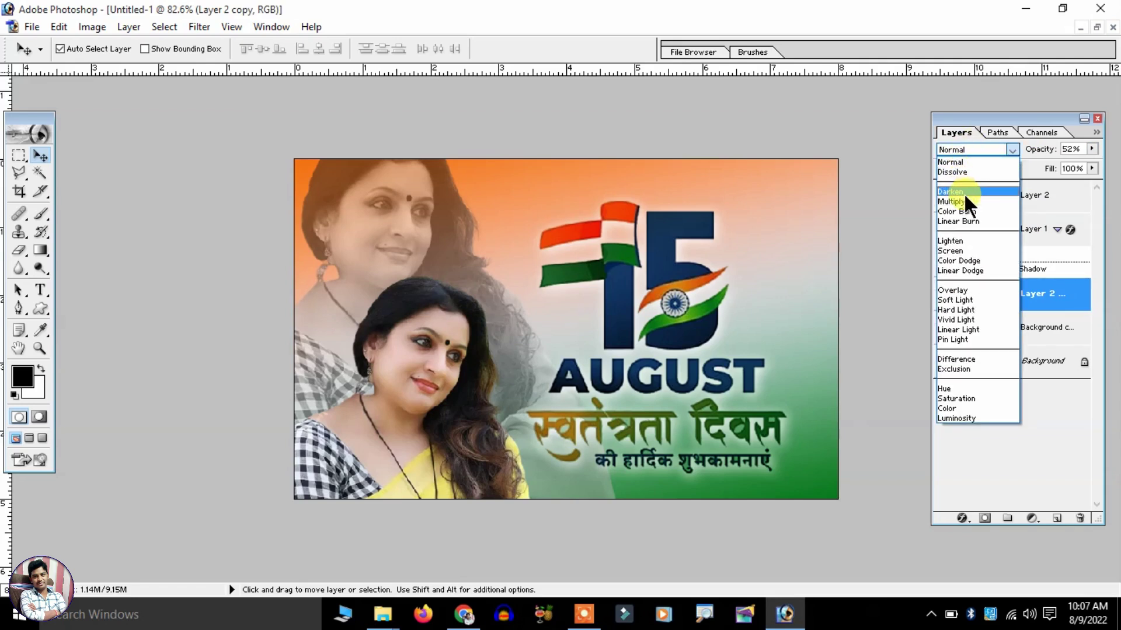
{"action": "left_click", "coordinate": [964, 193]}
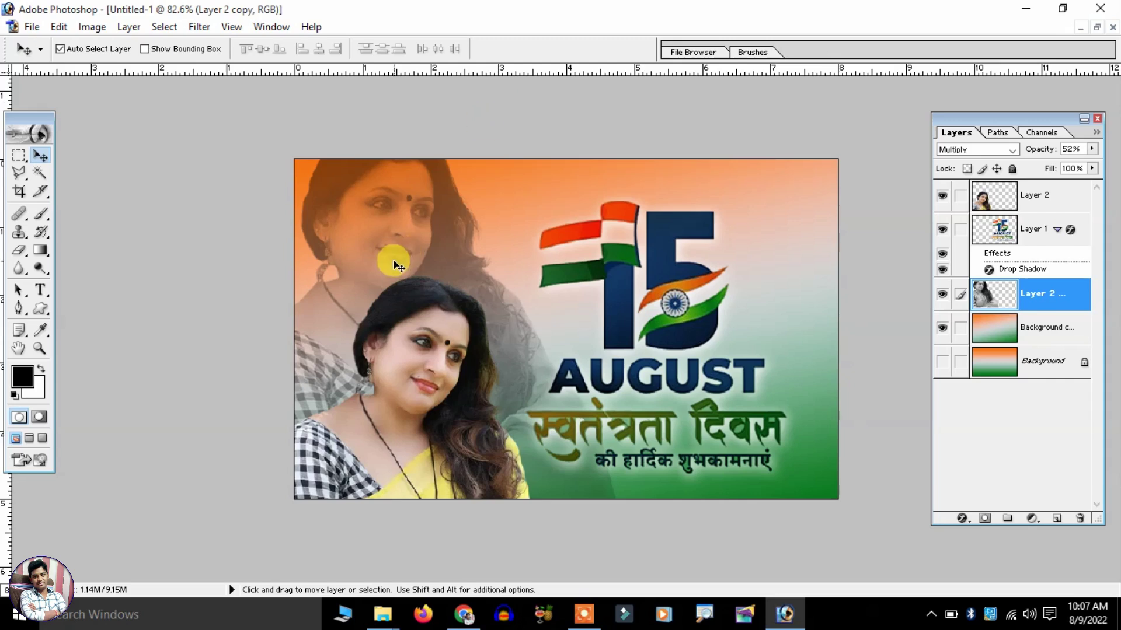
- Move and enlarge the front photo, and shift the 15 August logo down-right
{"action": "left_click_drag", "start_coordinate": [422, 340], "coordinate": [408, 321]}
{"action": "key", "text": "ctrl+t"}
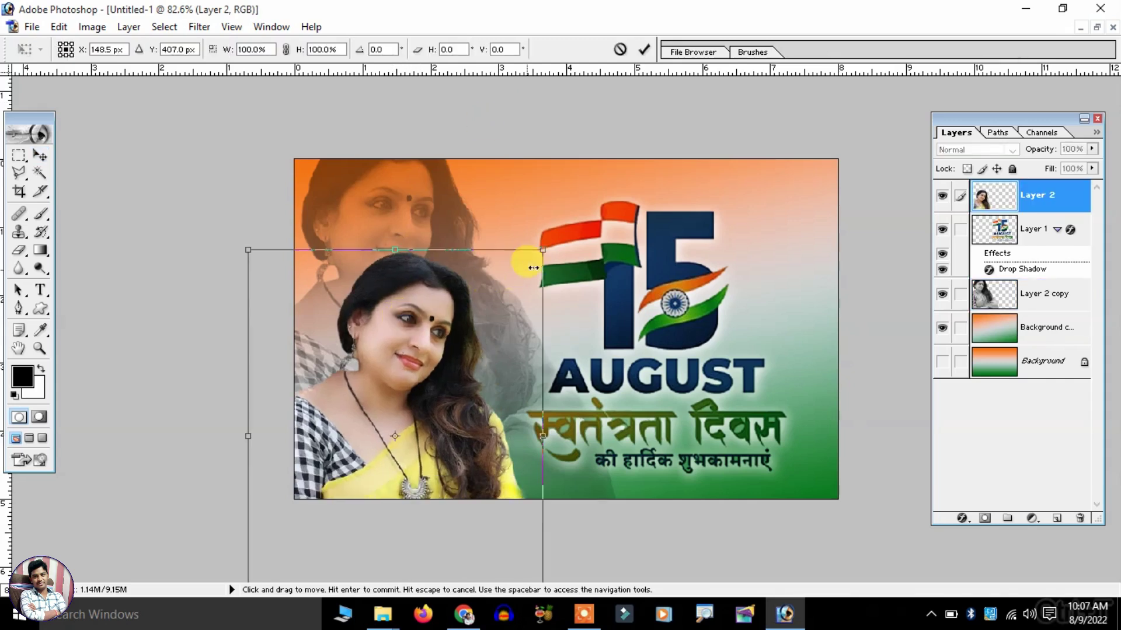
{"action": "left_click_drag", "start_coordinate": [543, 257], "coordinate": [536, 231]}
{"action": "key", "text": "Return"}
{"action": "left_click_drag", "start_coordinate": [625, 259], "coordinate": [643, 264]}
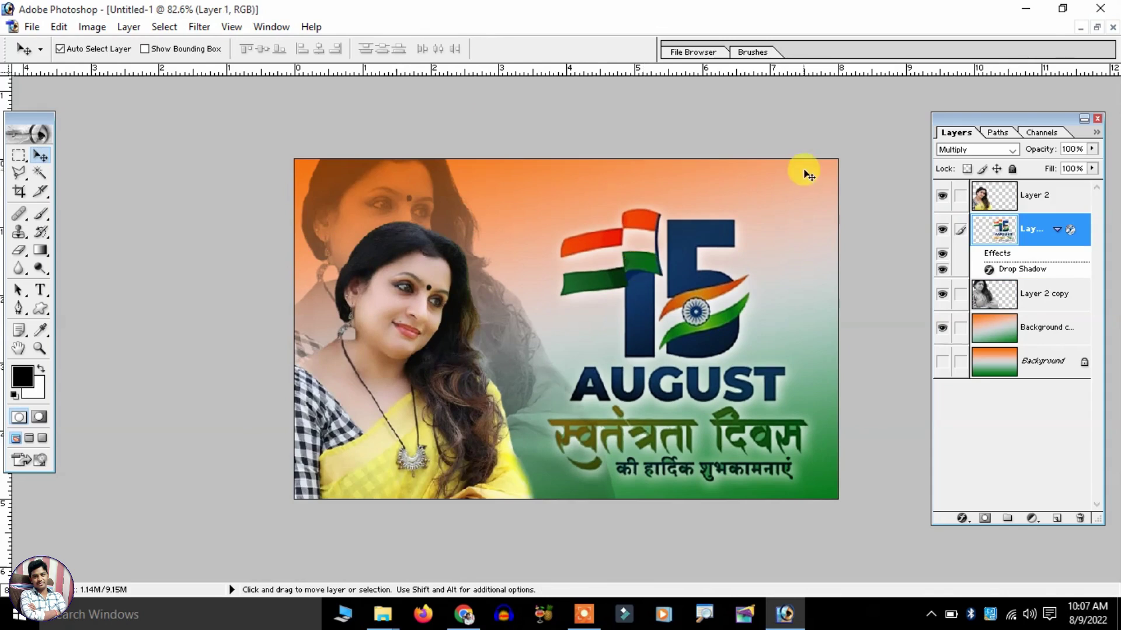
- Bring the 15 a artwork from the project folder into the banner as Layer 3
{"action": "key", "text": "alt+Tab"}
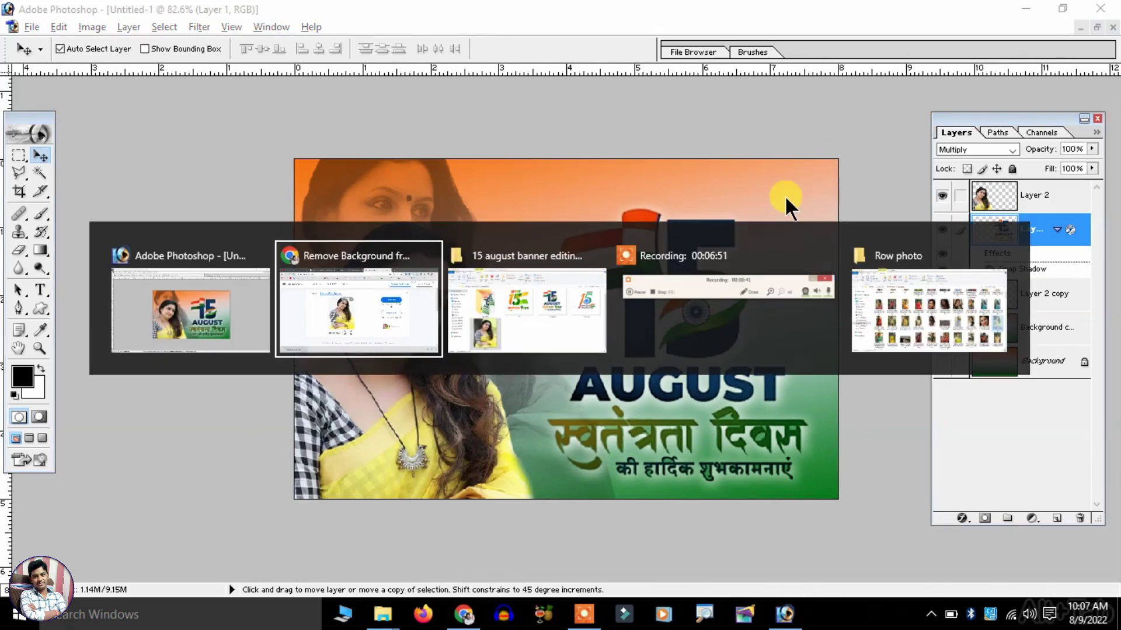
{"action": "key", "text": "Tab"}
{"action": "left_click", "coordinate": [460, 248]}
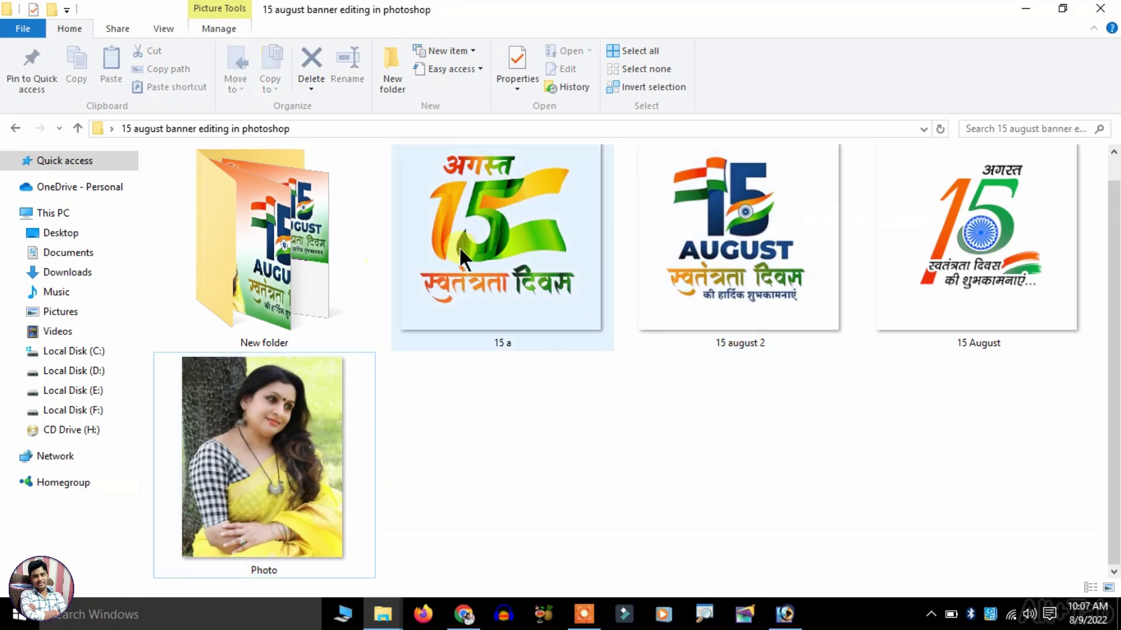
{"action": "mouse_move", "coordinate": [524, 258]}
{"action": "left_mouse_down"}
{"action": "mouse_move", "coordinate": [769, 439]}
{"action": "mouse_move", "coordinate": [785, 613]}
{"action": "mouse_move", "coordinate": [622, 274]}
{"action": "left_mouse_up"}
{"action": "mouse_move", "coordinate": [275, 257]}
{"action": "left_mouse_down"}
{"action": "mouse_move", "coordinate": [373, 268]}
{"action": "mouse_move", "coordinate": [531, 230]}
{"action": "left_mouse_up"}
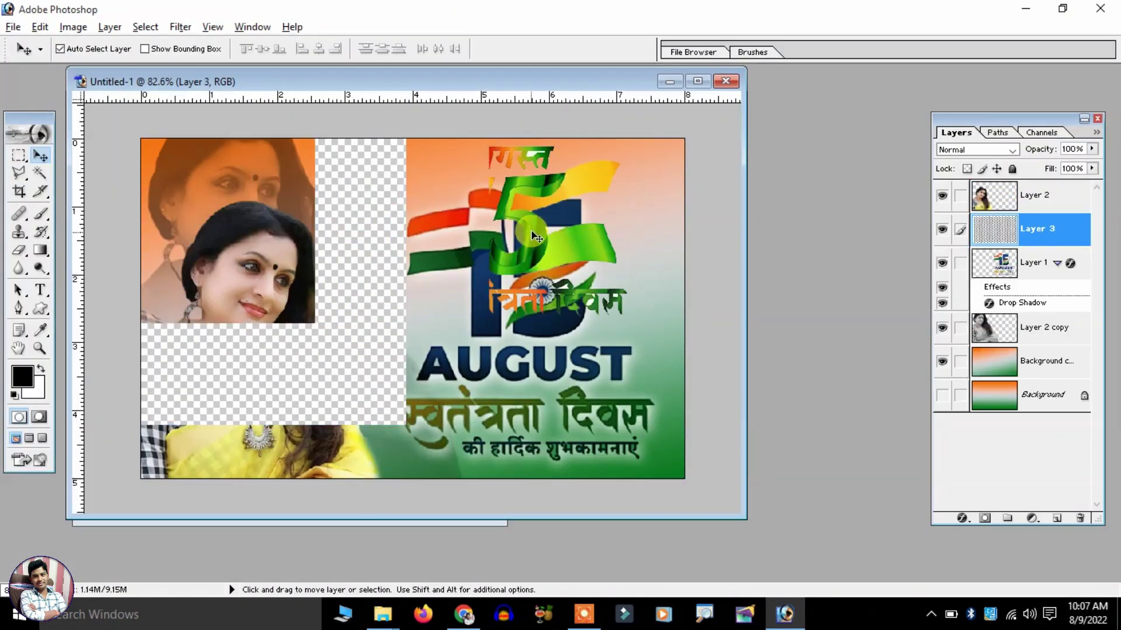
- Shrink the 15 a logo into the top-right corner and blend it with Multiply
{"action": "key", "text": "ctrl+t"}
{"action": "mouse_move", "coordinate": [440, 145]}
{"action": "left_mouse_down"}
{"action": "mouse_move", "coordinate": [652, 169]}
{"action": "mouse_move", "coordinate": [637, 173]}
{"action": "left_mouse_up"}
{"action": "key", "text": "Return"}
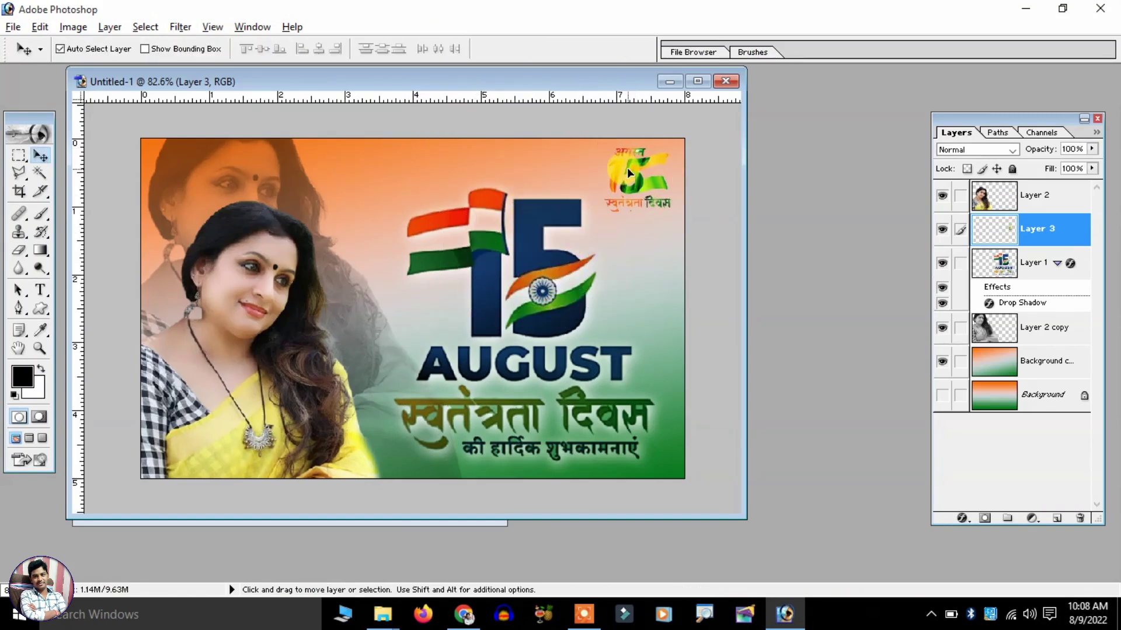
{"action": "left_click", "coordinate": [1005, 146]}
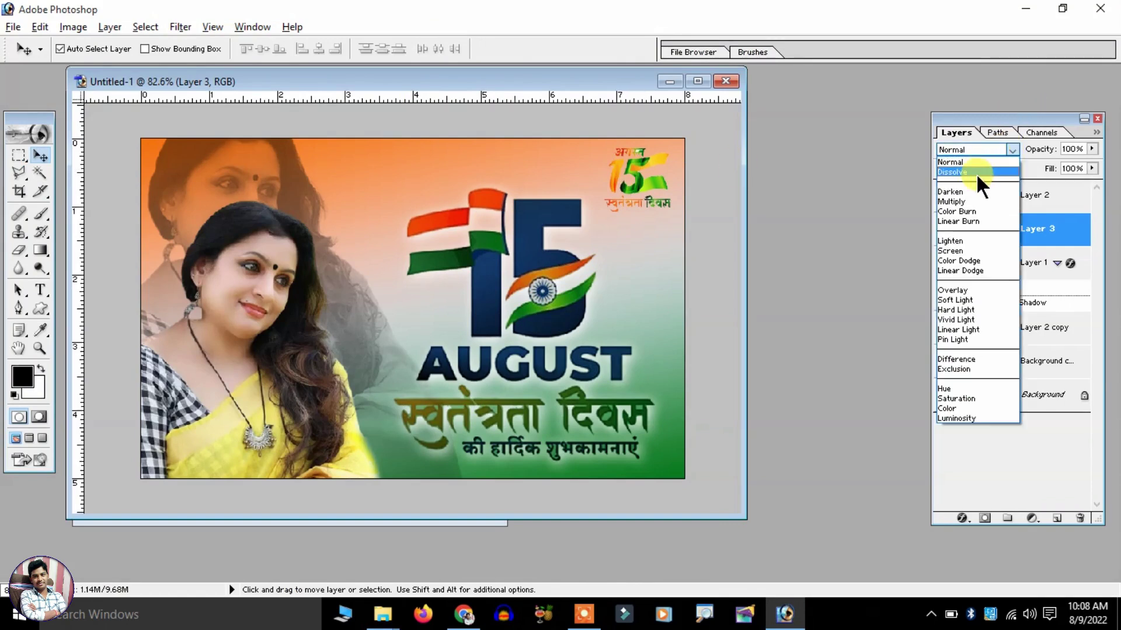
{"action": "left_click", "coordinate": [972, 200]}
{"action": "left_click", "coordinate": [655, 183]}
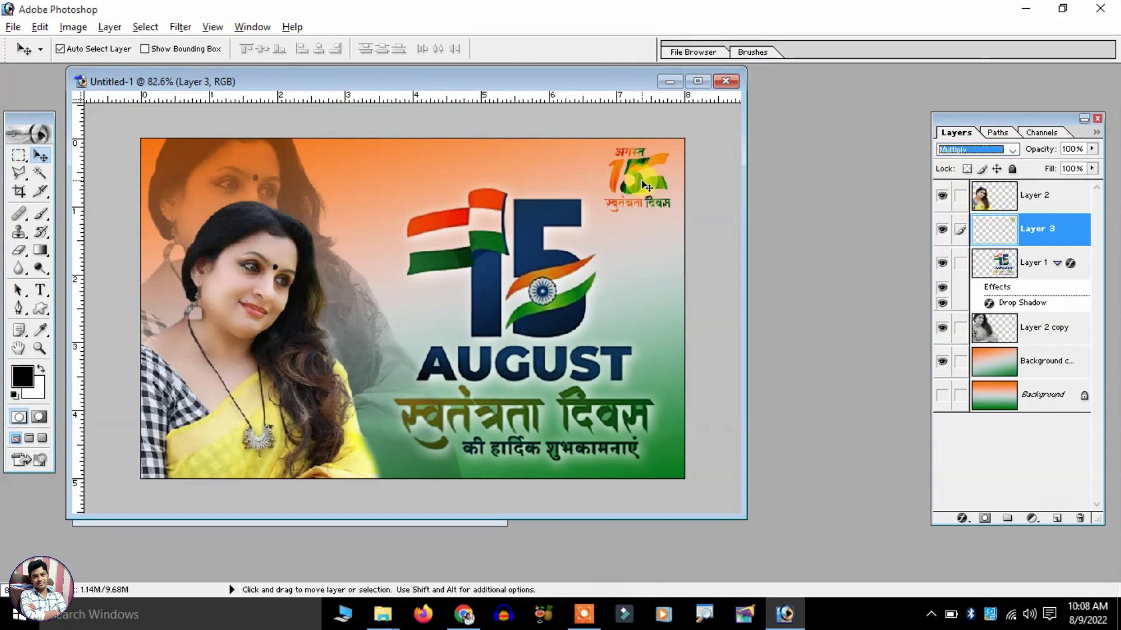
{"action": "left_click_drag", "start_coordinate": [642, 186], "coordinate": [646, 189]}
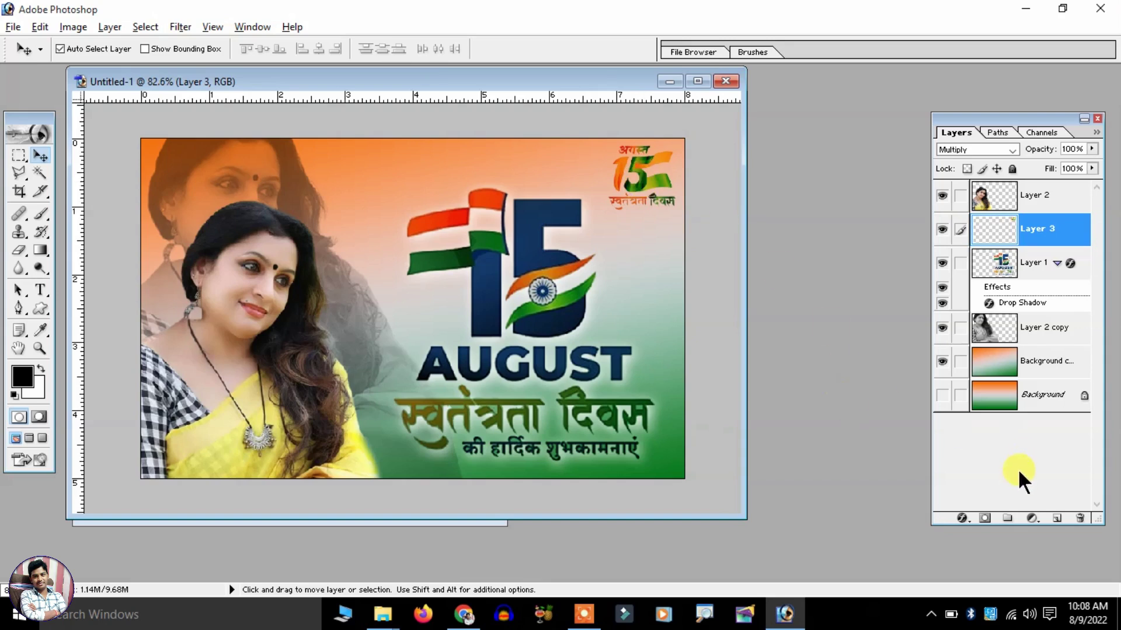
- Add a drop shadow to the corner logo and nudge the main 15 August logo up-right
{"action": "left_click", "coordinate": [963, 516]}
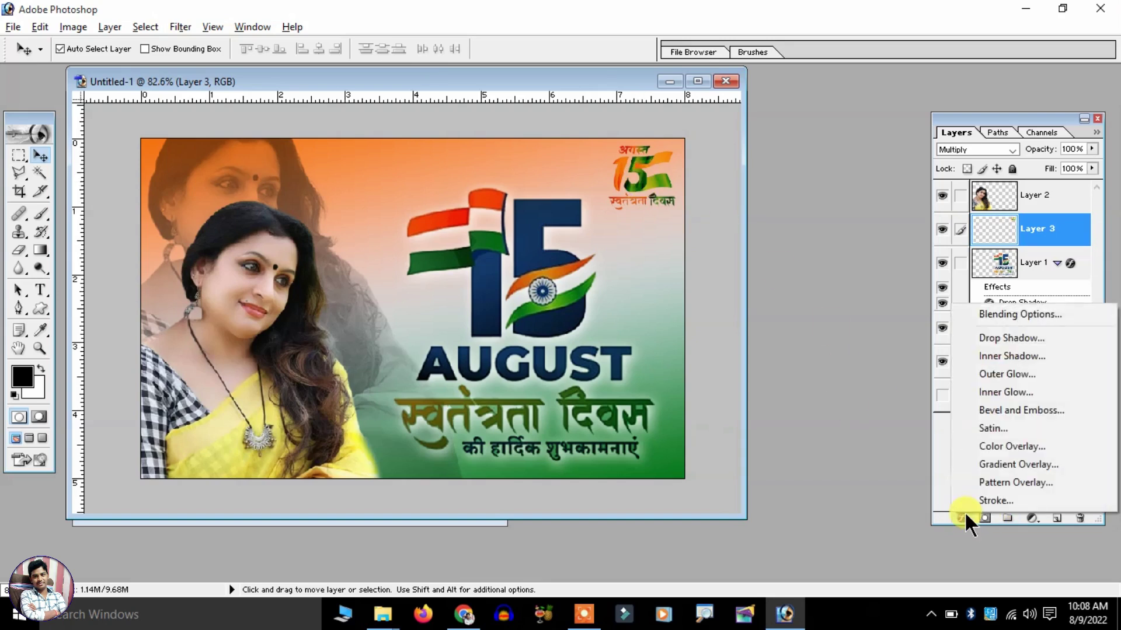
{"action": "left_click", "coordinate": [1006, 339]}
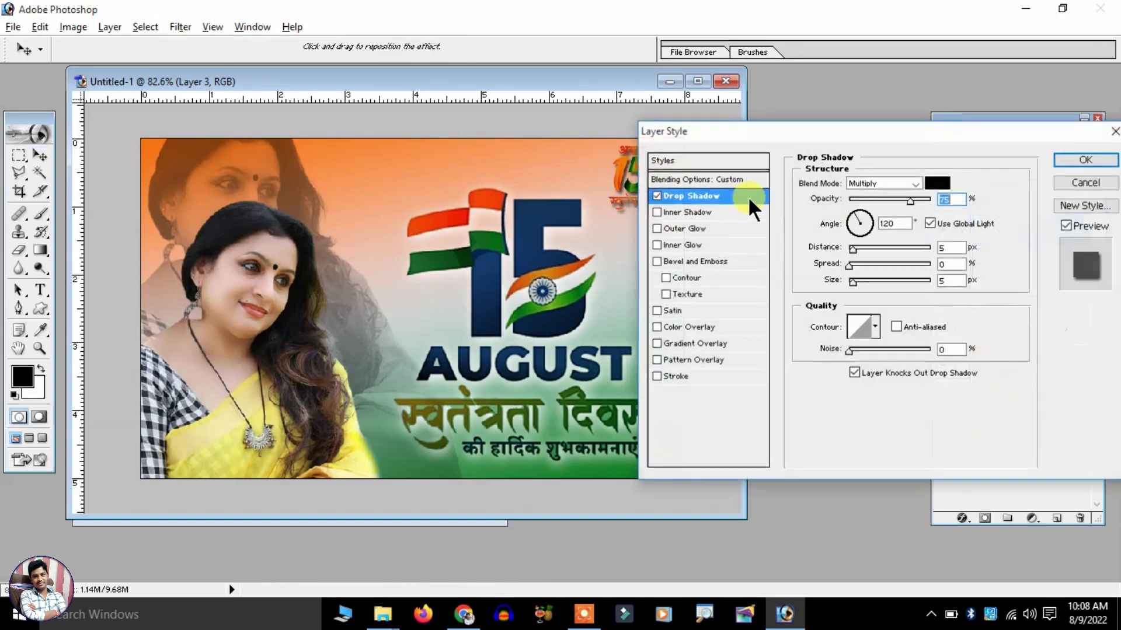
{"action": "left_click", "coordinate": [1064, 159]}
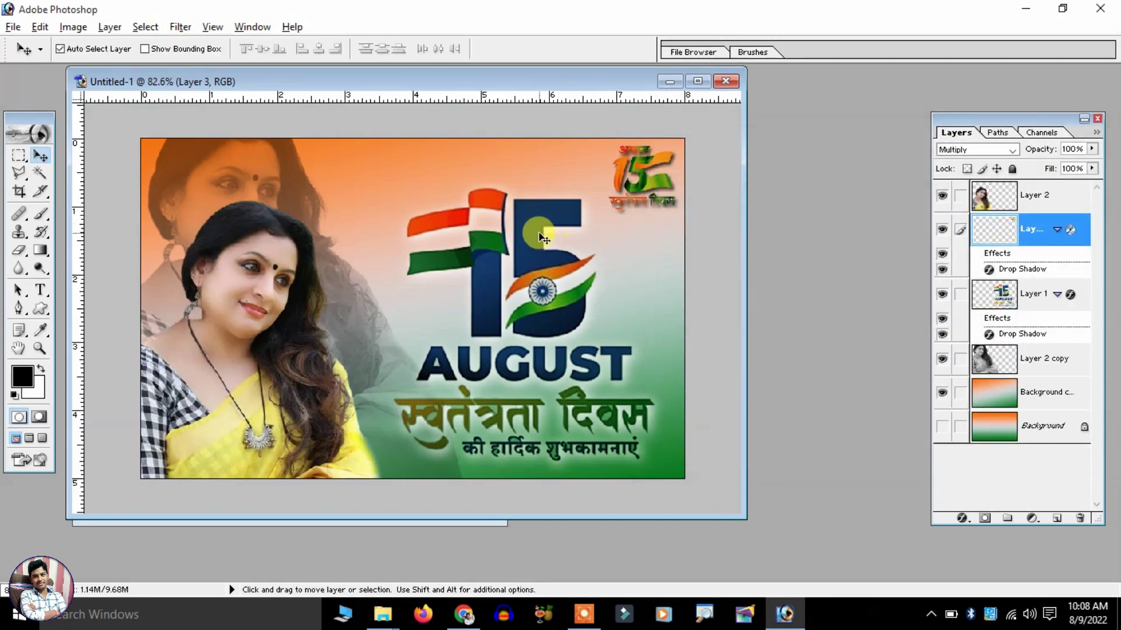
{"action": "left_click_drag", "start_coordinate": [532, 230], "coordinate": [537, 224]}
{"action": "scroll", "coordinate": [538, 224], "scroll_direction": "down", "scroll_amount": 2}
- Save the banner as a JPEG named 15 August, accepting the quality settings
{"action": "scroll", "coordinate": [537, 224], "scroll_direction": "down", "scroll_amount": 1}
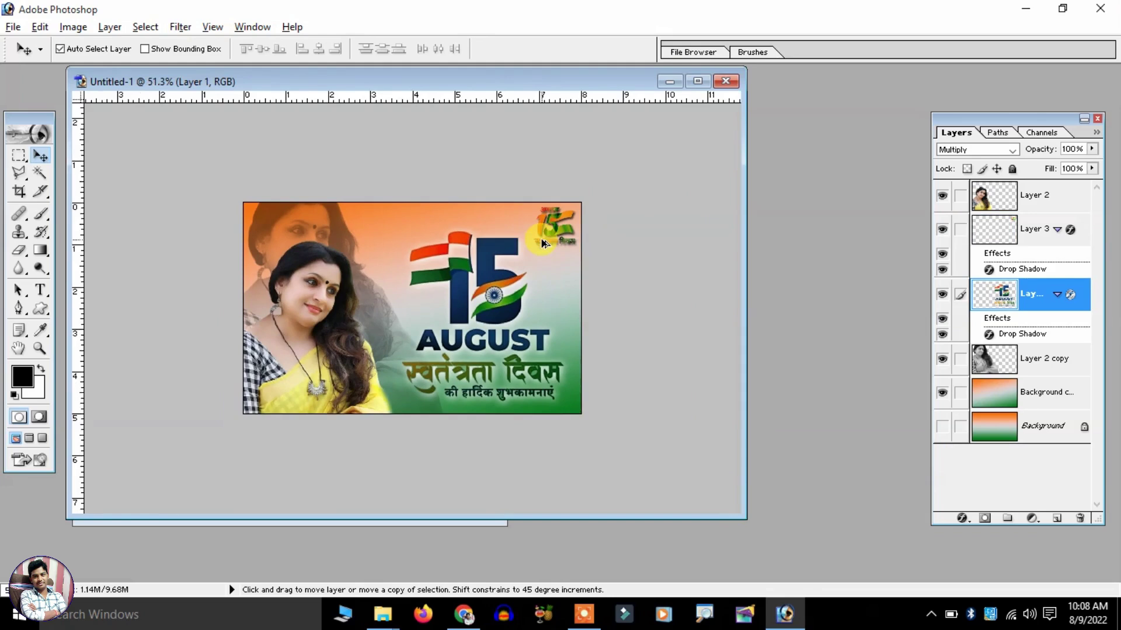
{"action": "scroll", "coordinate": [541, 239], "scroll_direction": "up", "scroll_amount": 1}
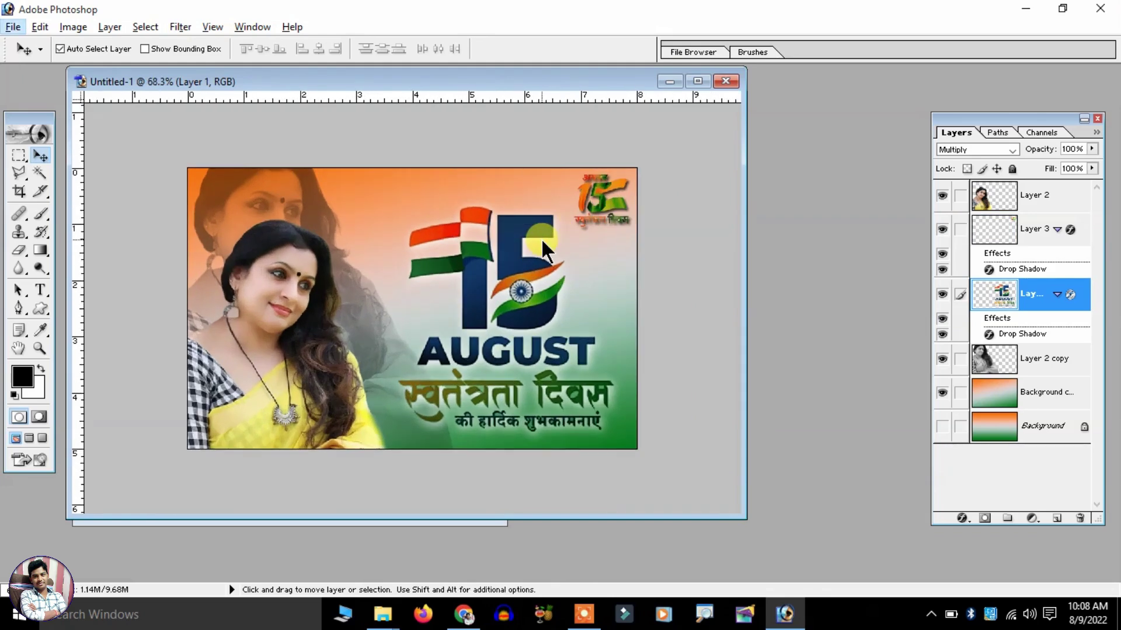
{"action": "left_click", "coordinate": [22, 26]}
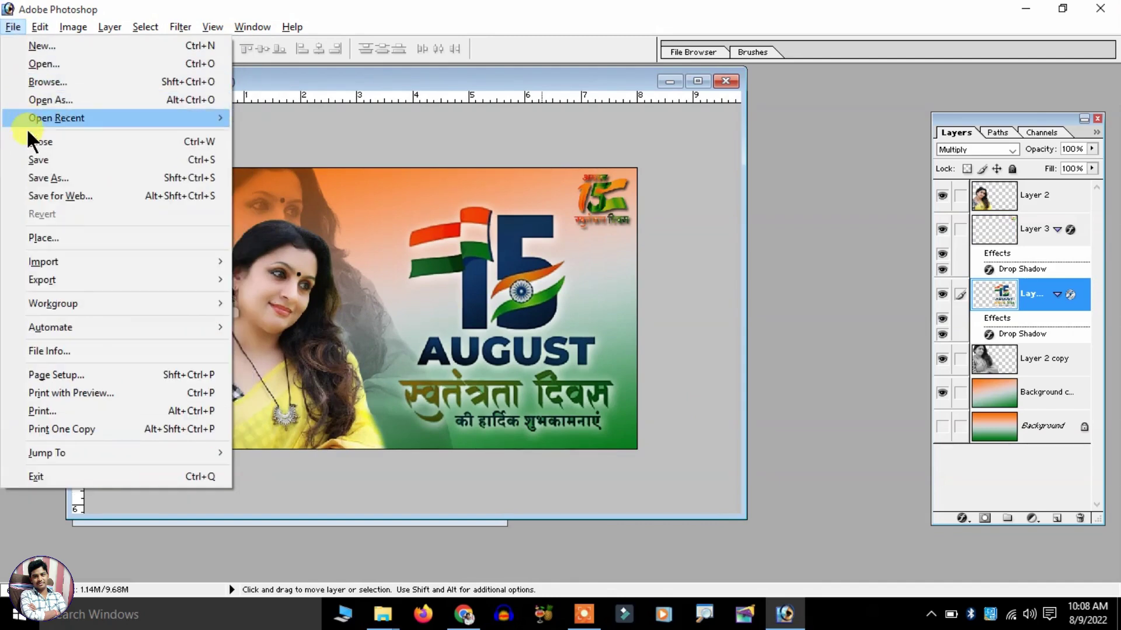
{"action": "left_click", "coordinate": [33, 159]}
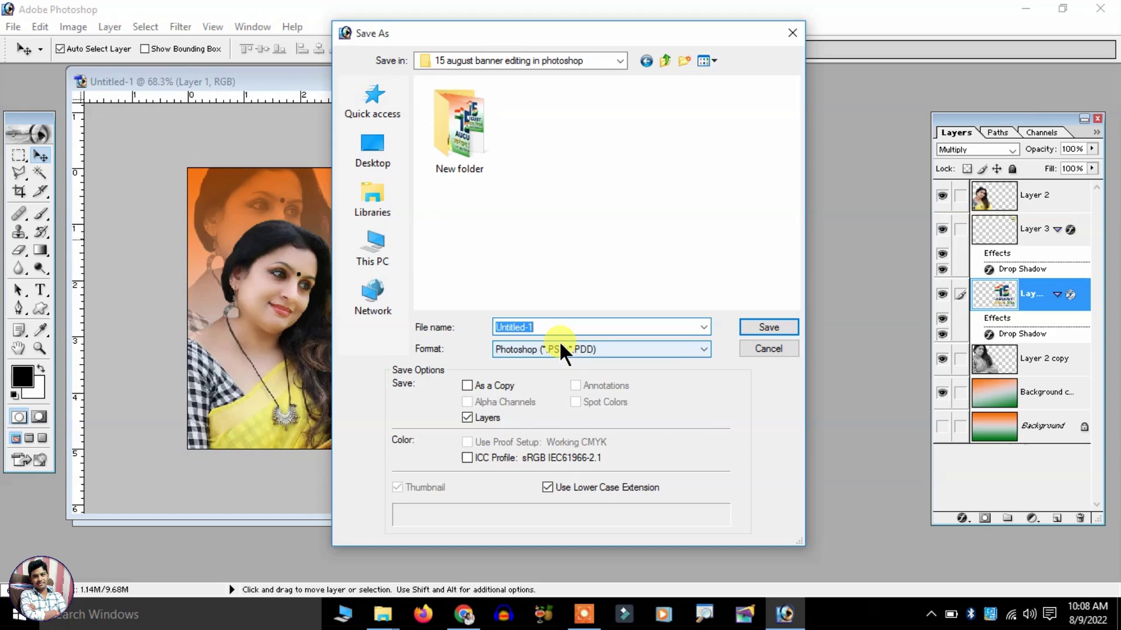
{"action": "left_click", "coordinate": [559, 348]}
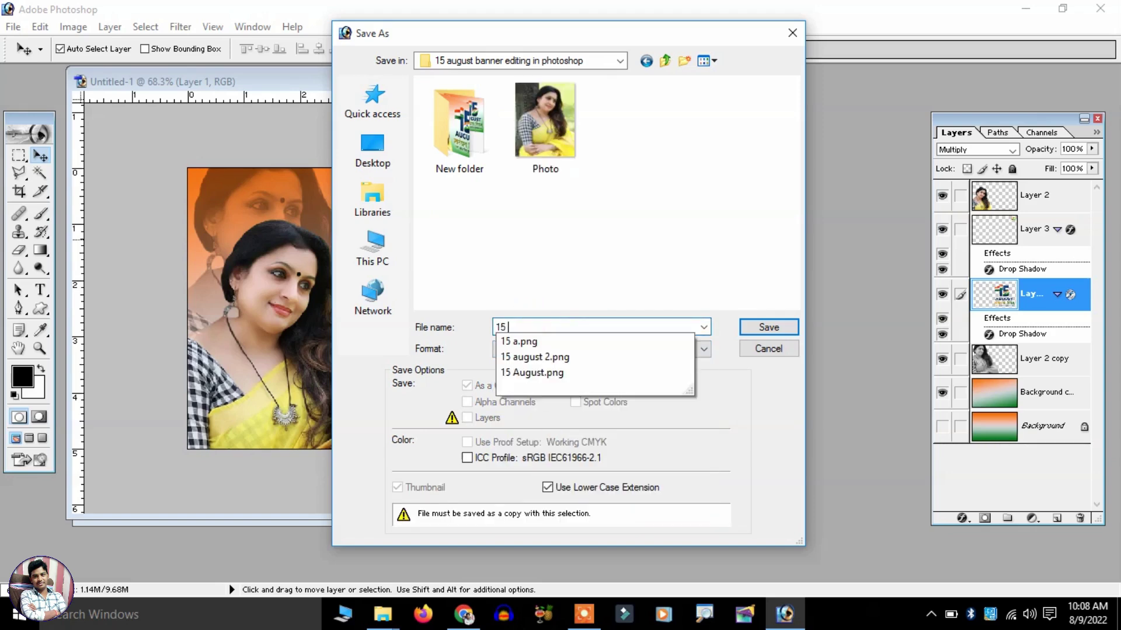
{"action": "left_click", "coordinate": [769, 328]}
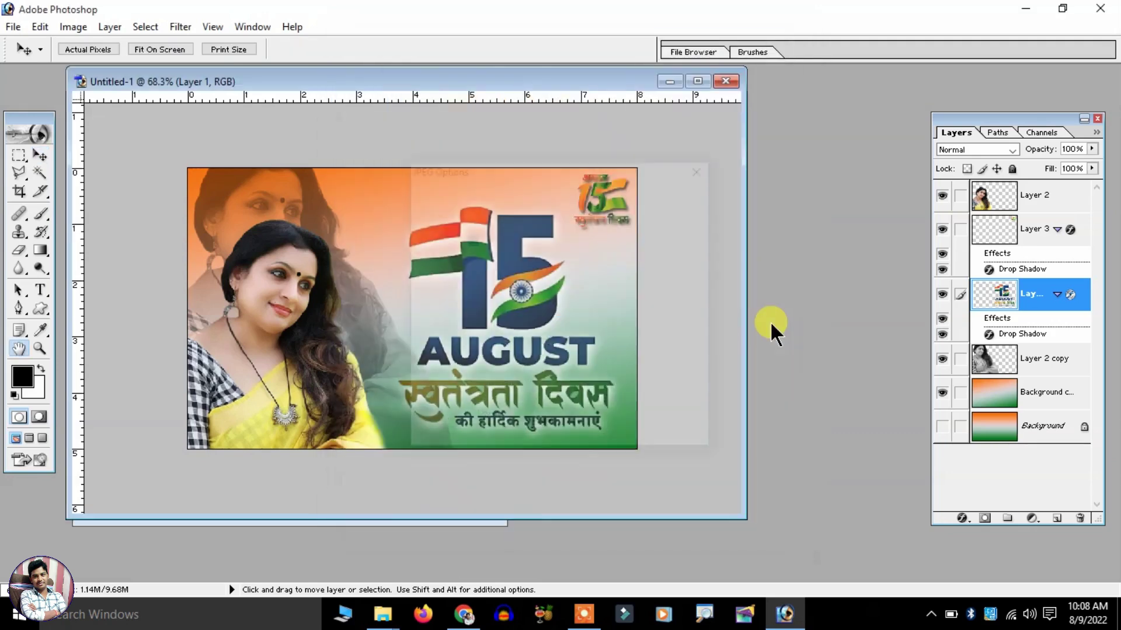
{"action": "left_click", "coordinate": [677, 195]}
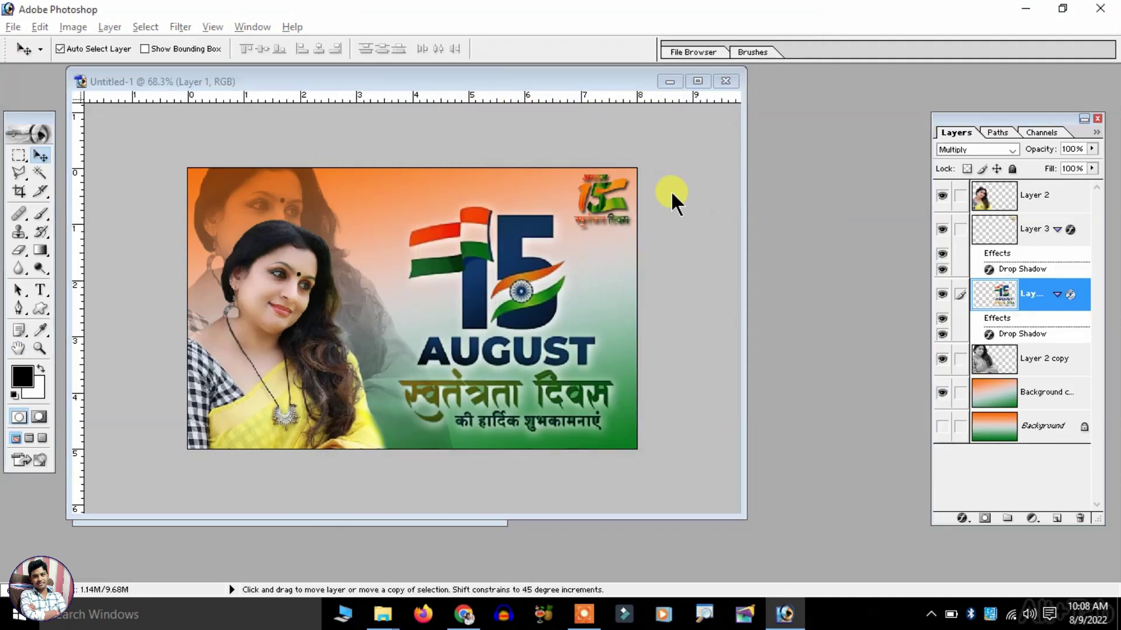
- Open the saved 15 August image from the project folder
{"action": "key", "text": "alt+Tab"}
{"action": "left_click", "coordinate": [286, 326]}
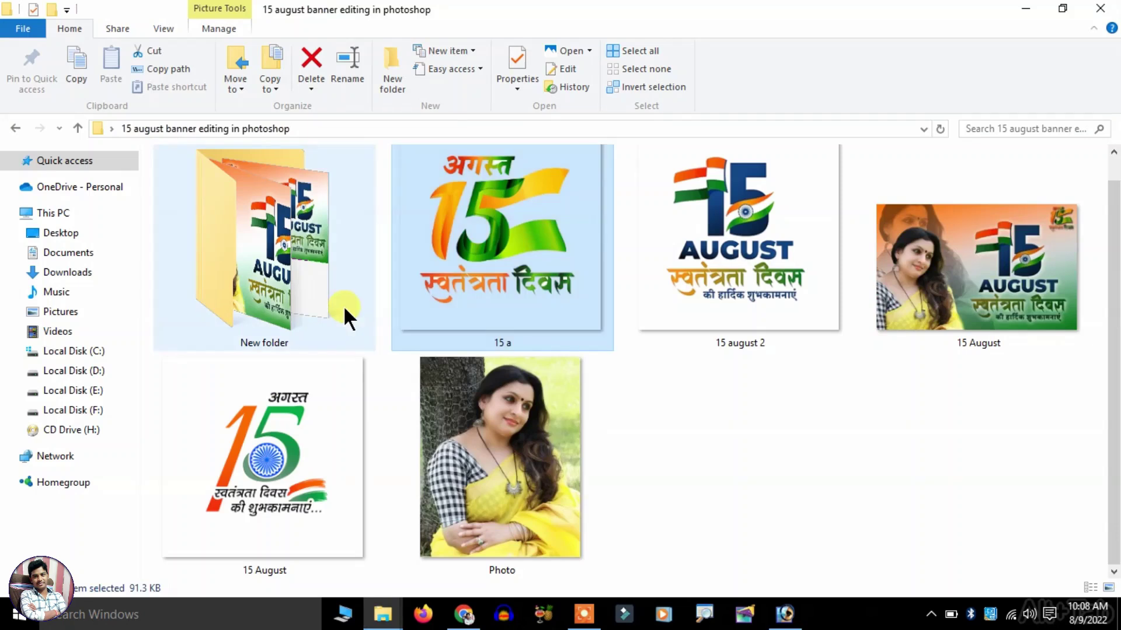
{"action": "double_click", "coordinate": [951, 318]}
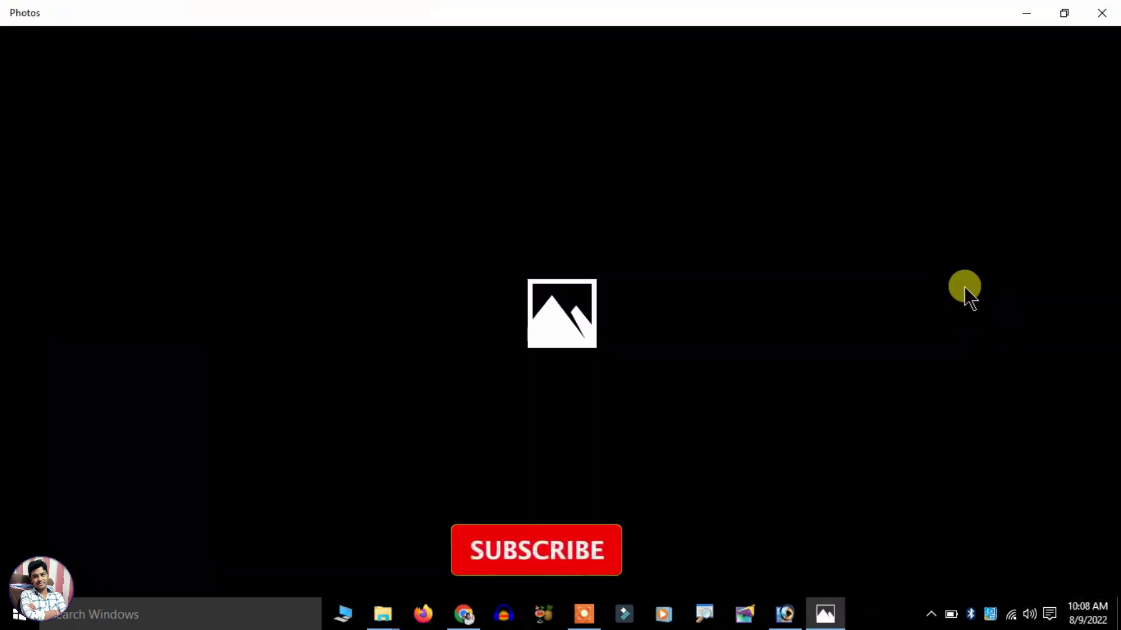